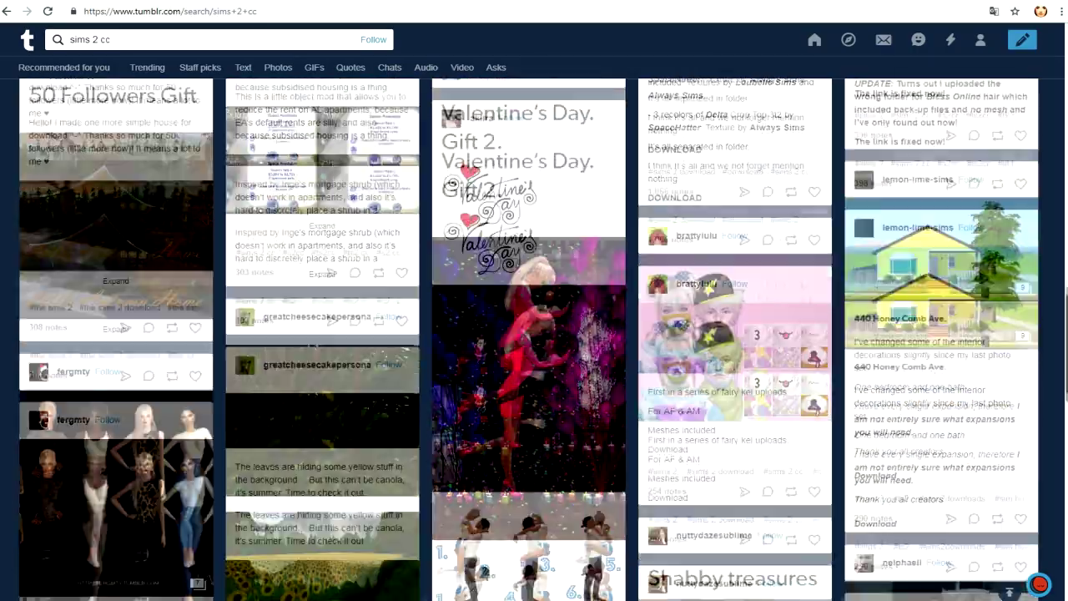
scroll(135, 499, down, 2)
- Open a 'sims 2 cc' post's Sim File Share page for DavinaOjeda-4t2NewSeaLingering.rar
click(120, 425)
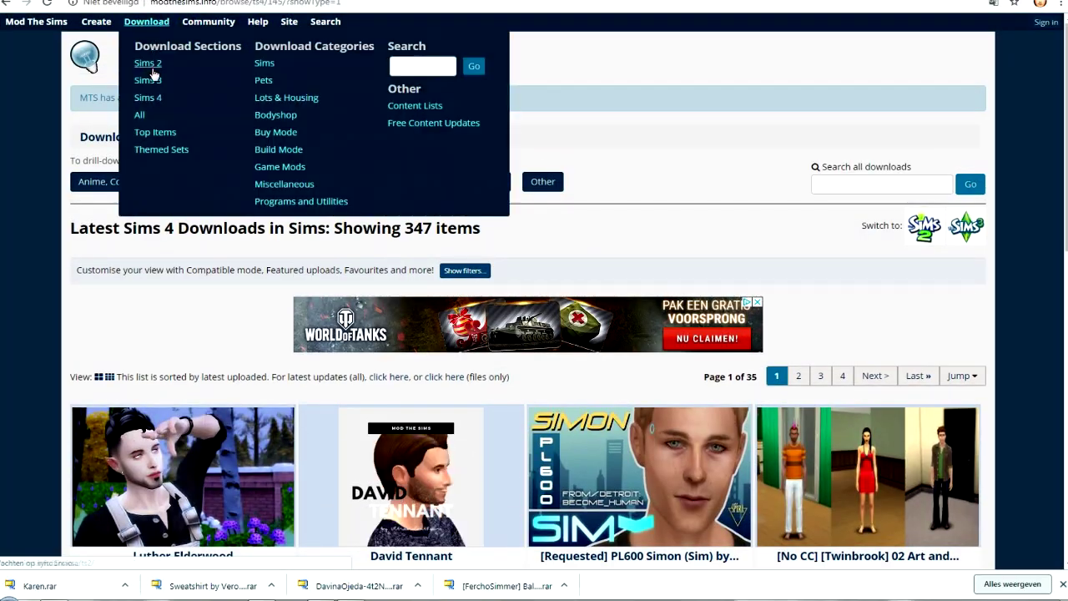
- Download the Criminal Minds Dr. Spencer Reid sim from the Sims 2 Sims category
click(148, 63)
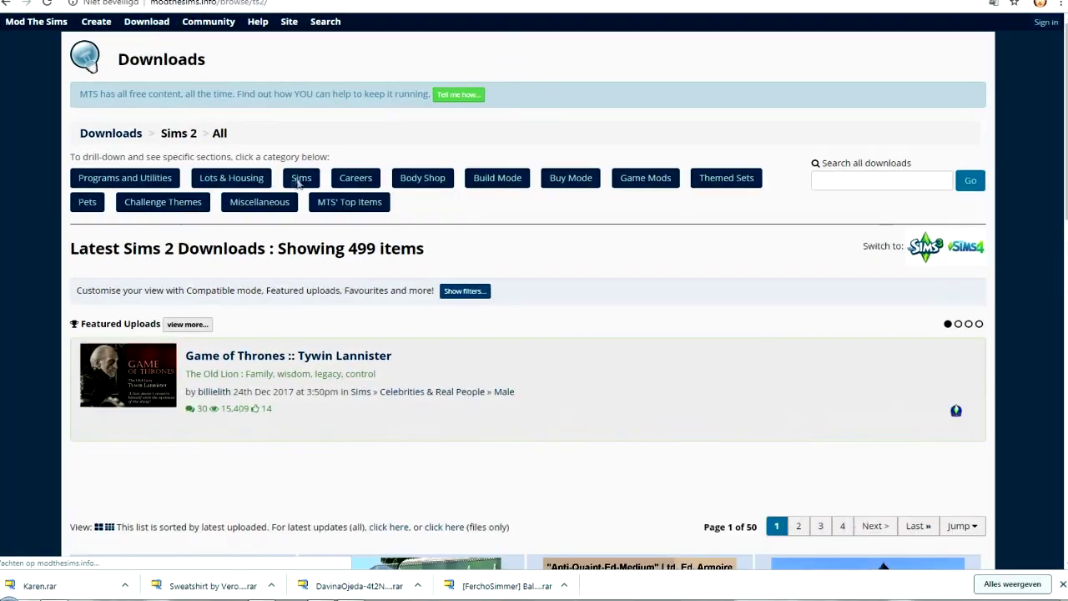
click(301, 175)
scroll(534, 333, down, 5)
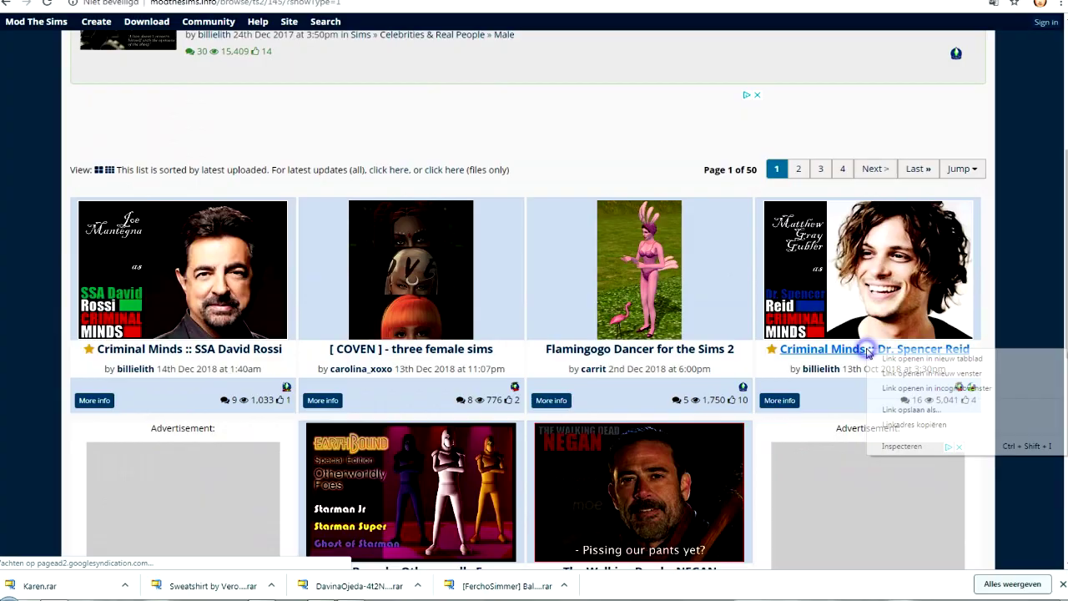
scroll(534, 334, down, 4)
click(874, 163)
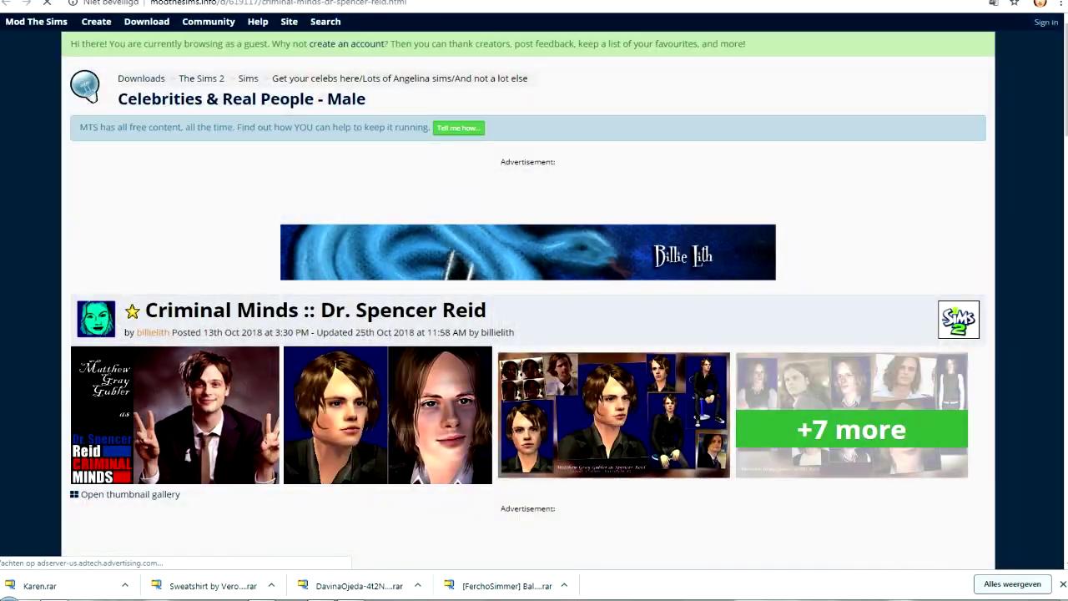
scroll(534, 334, down, 8)
scroll(534, 333, down, 4)
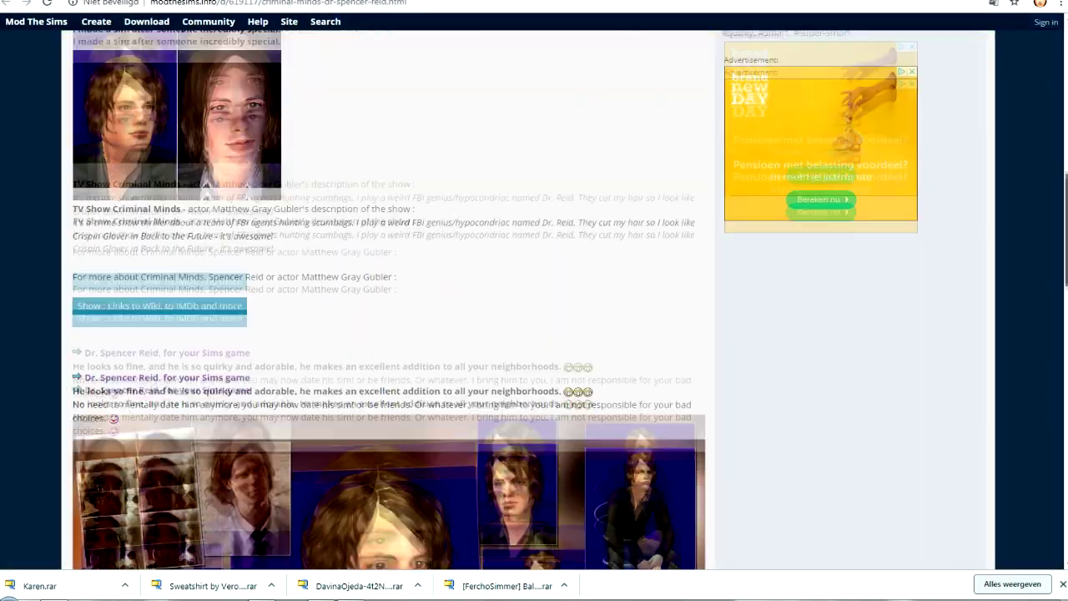
scroll(534, 334, down, 3)
scroll(534, 333, down, 4)
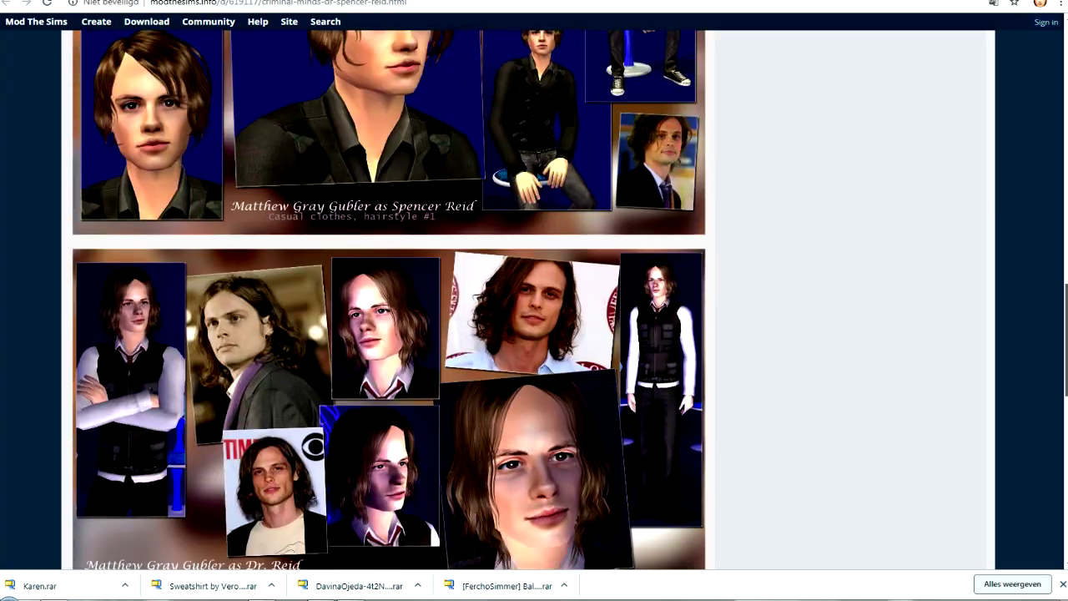
scroll(534, 334, down, 6)
scroll(534, 334, down, 10)
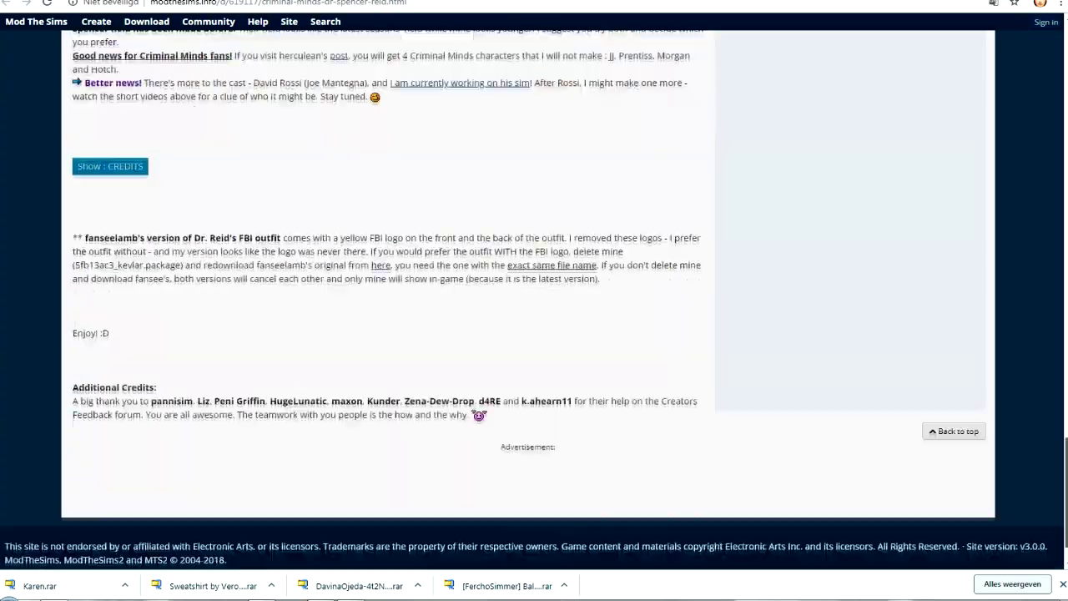
scroll(534, 334, up, 15)
click(175, 195)
- Return to the Sims 2 Sims listing and page through pages 3 to 6
key(alt+Left)
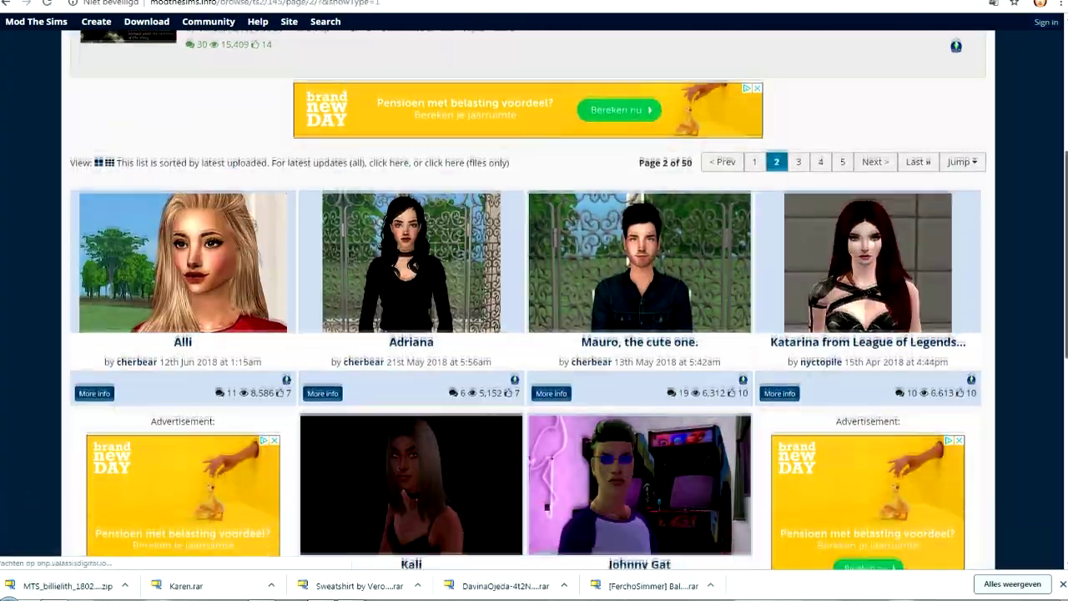
scroll(451, 309, down, 5)
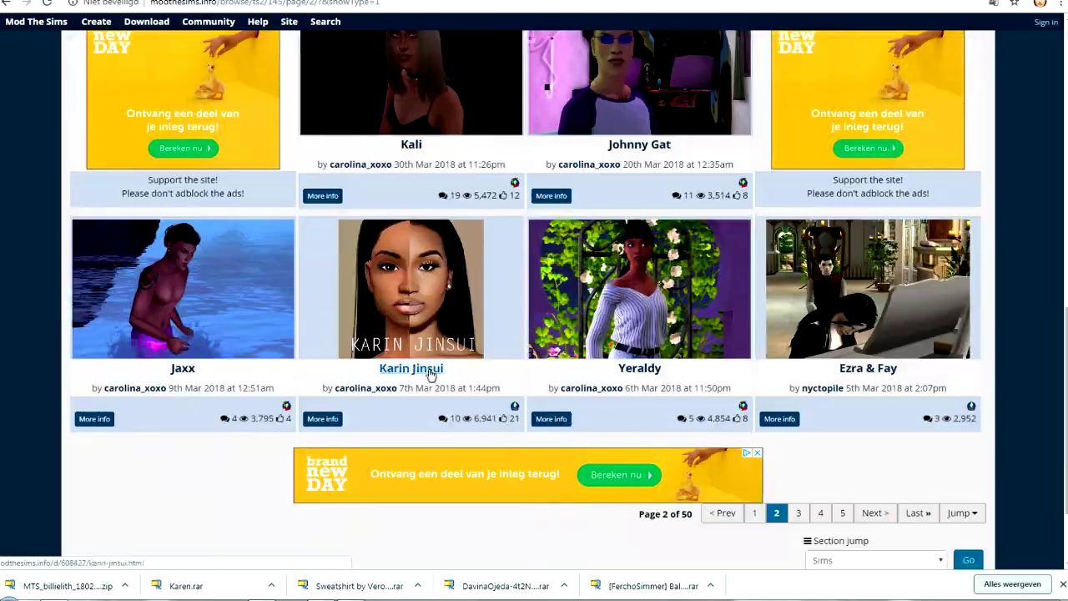
click(799, 512)
scroll(534, 334, down, 10)
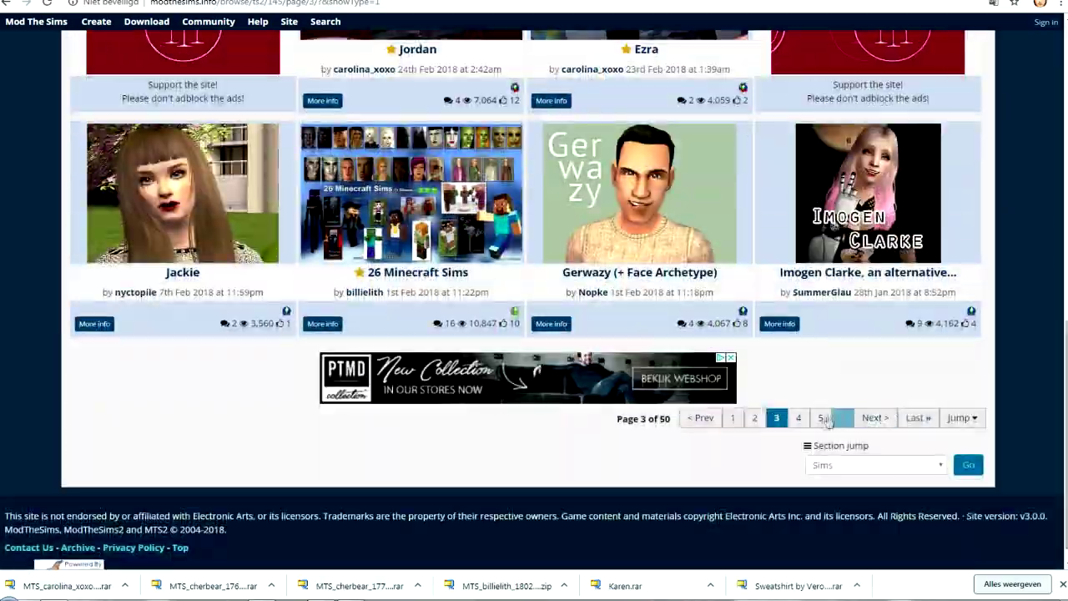
click(804, 417)
scroll(534, 334, down, 10)
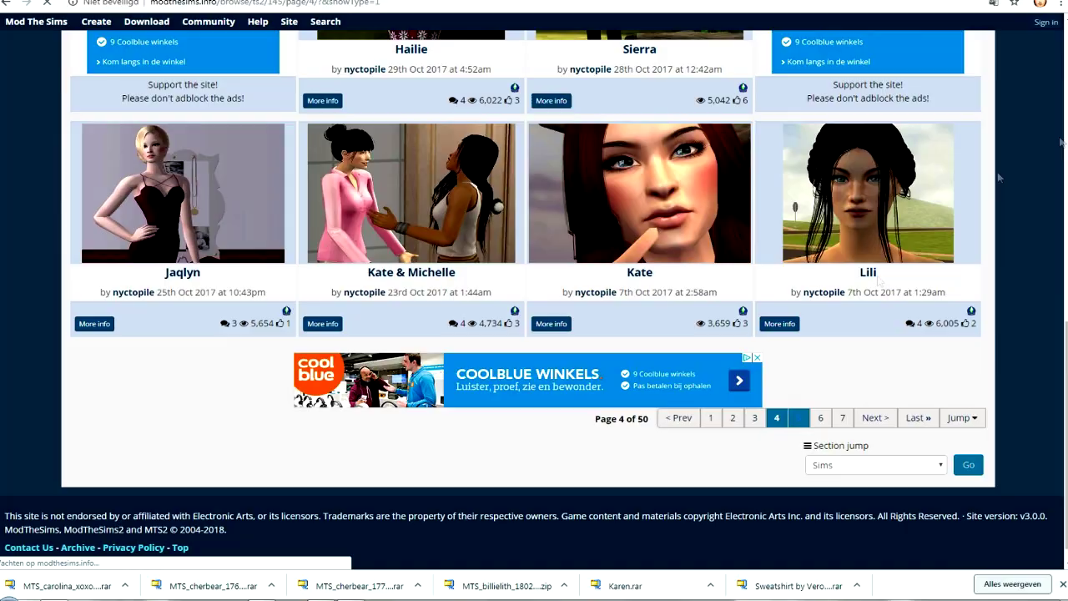
click(739, 386)
scroll(534, 334, down, 10)
click(798, 458)
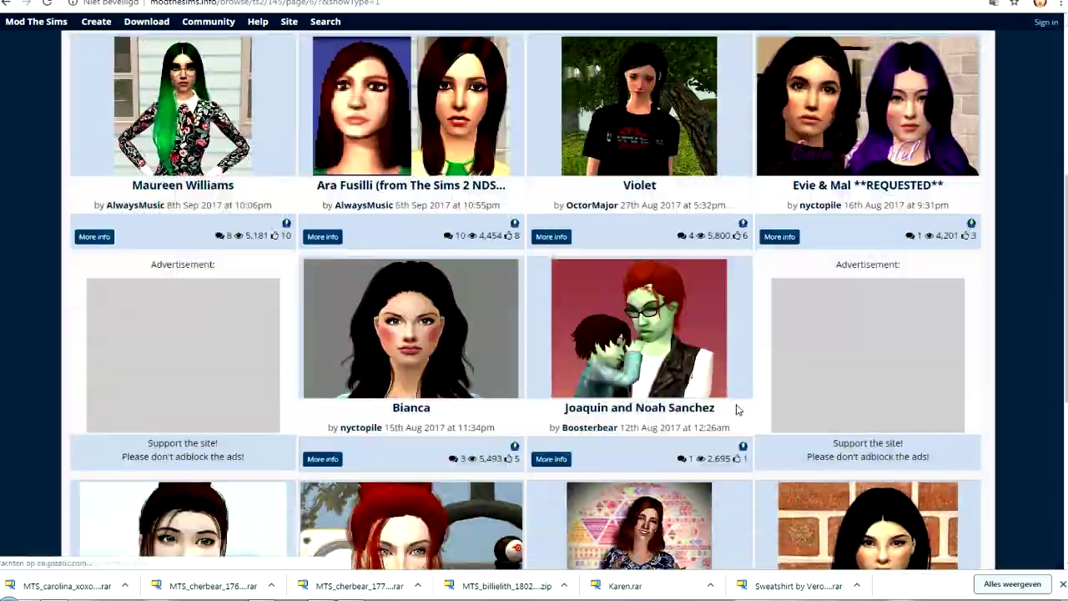
scroll(535, 334, down, 8)
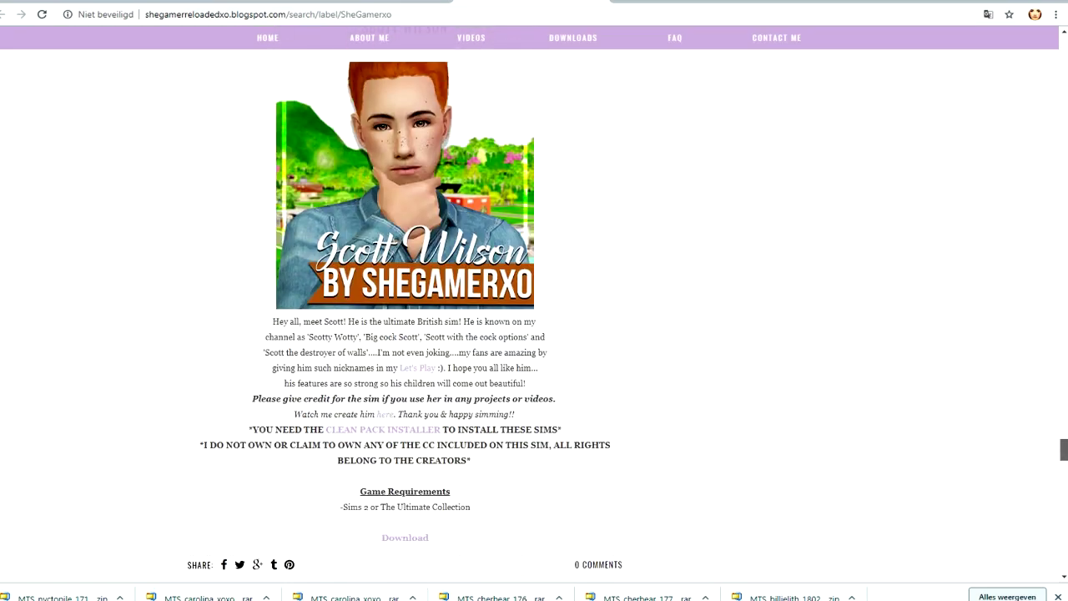
scroll(534, 334, down, 15)
- Open a SheGamerxo sim's Download link from the link's context menu
right_click(424, 247)
click(428, 252)
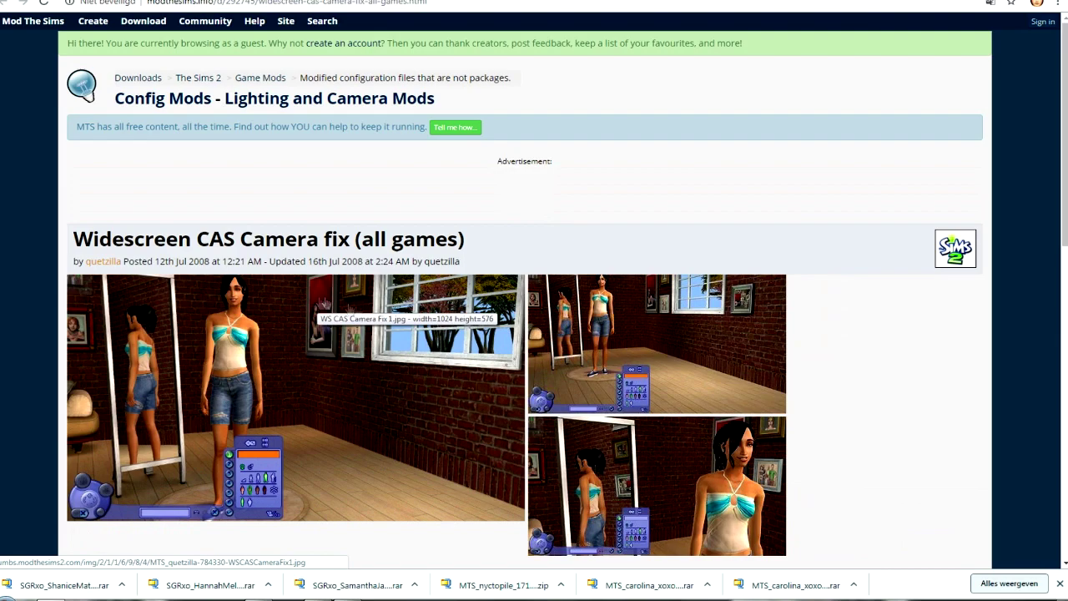
scroll(534, 334, down, 8)
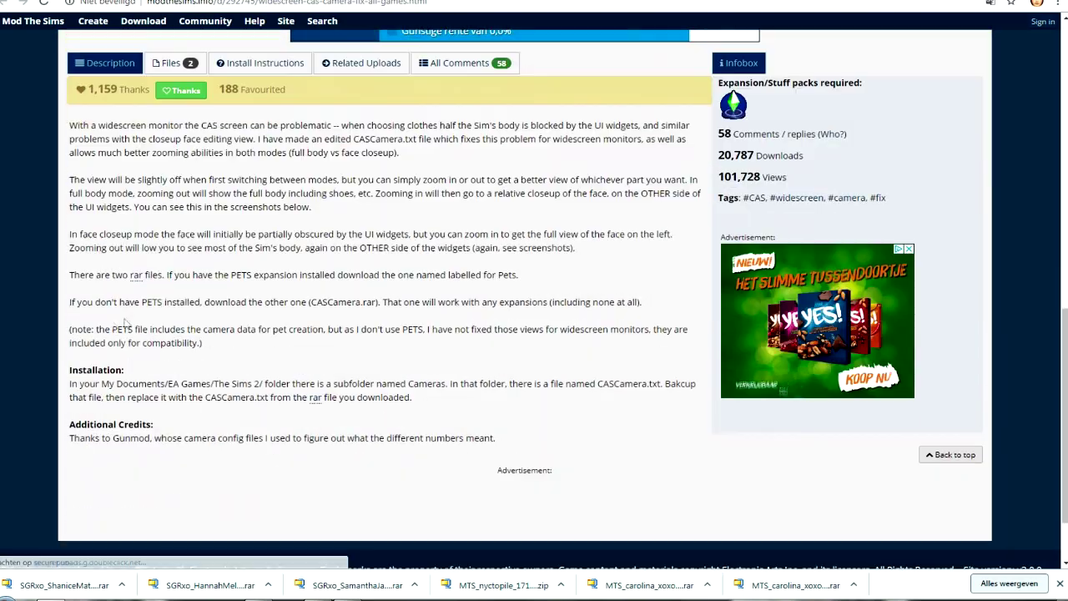
- Download the PETS CAS camera fix, then find the Larger Households mod for lots with more than 8 sims
click(128, 164)
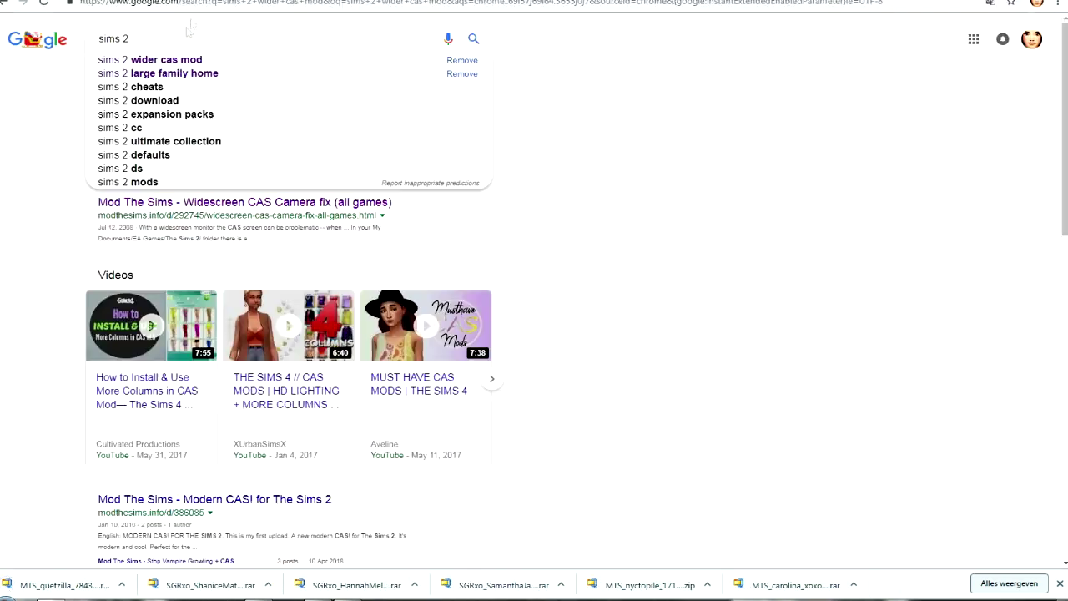
text(sims 2 allow more then 8 s)
click(183, 60)
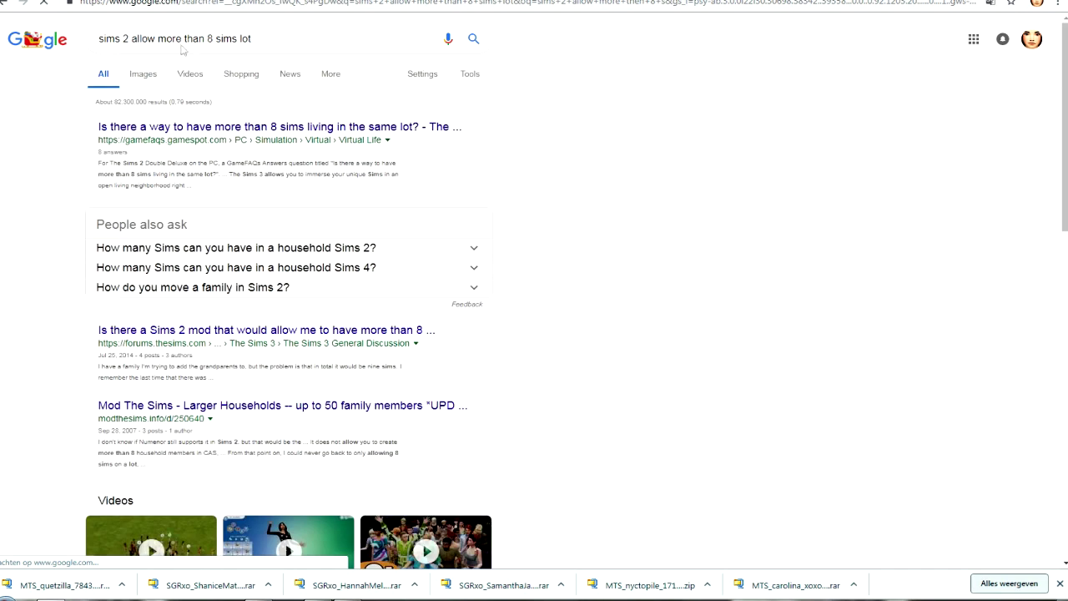
click(348, 409)
scroll(534, 300, down, 5)
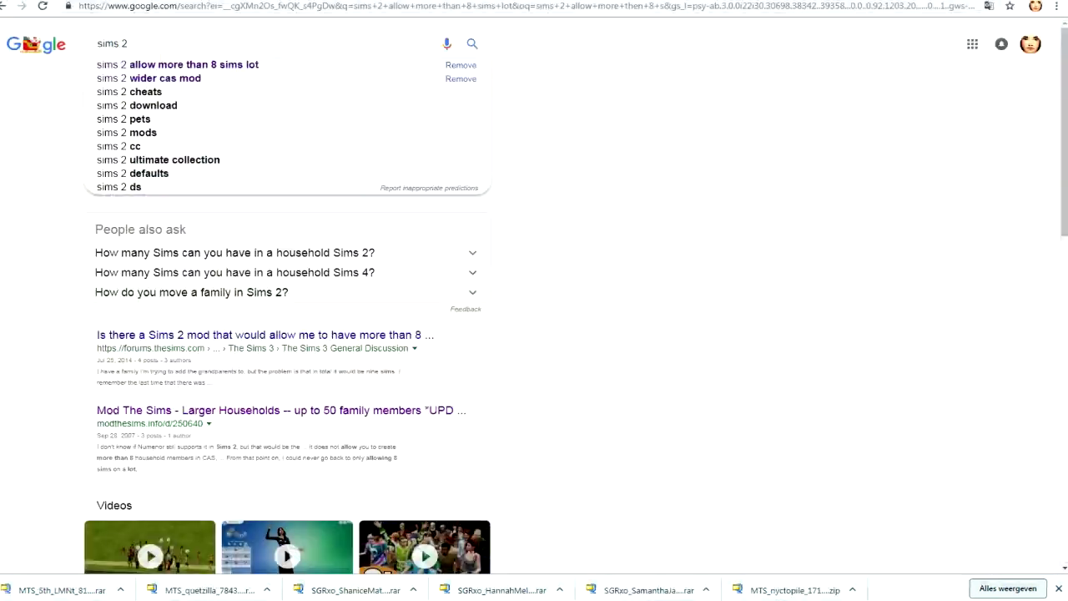
text(allow 45 degree rotation perma)
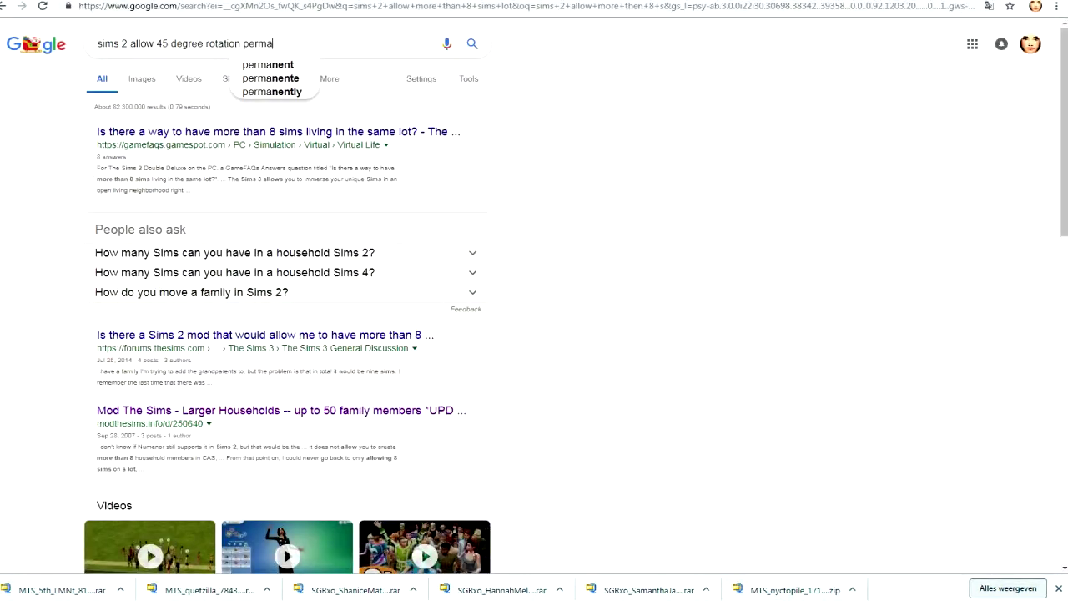
text(nente)
- Search for 45-degree object rotation and read the Moving Objects at 45 Degree Angles thread
key(Return)
click(258, 217)
scroll(534, 301, down, 5)
drag(206, 96, 521, 124)
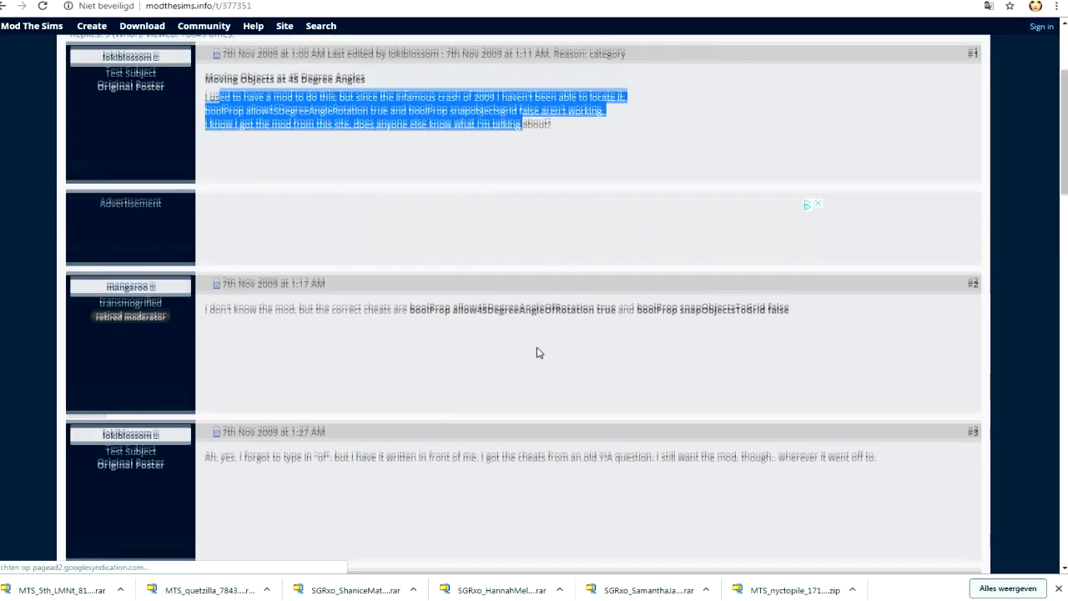
scroll(538, 352, down, 5)
click(22, 5)
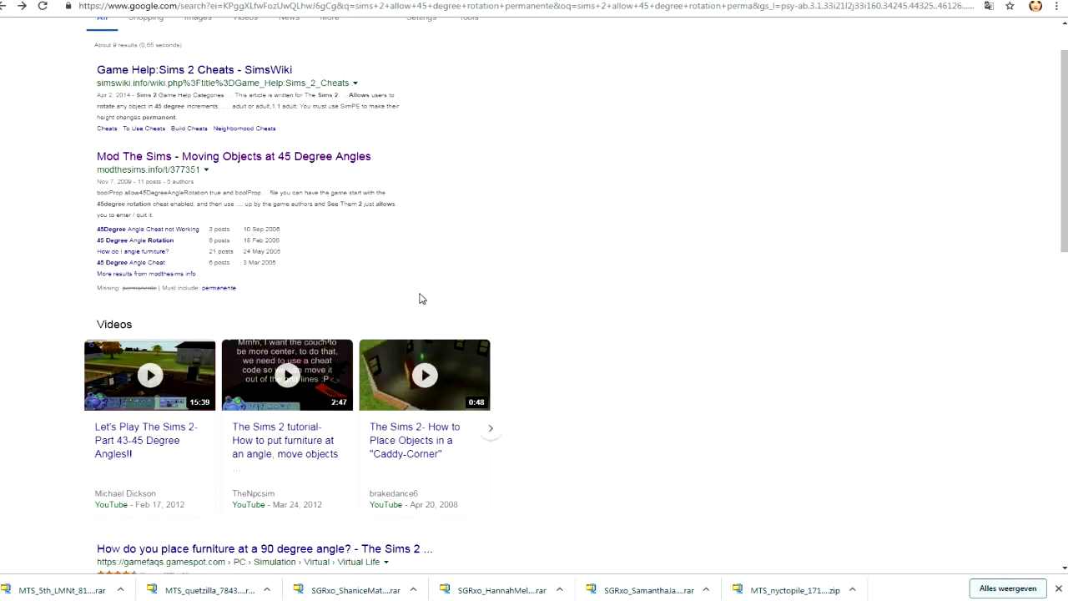
scroll(422, 299, down, 5)
scroll(421, 299, up, 3)
drag(273, 35, 126, 35)
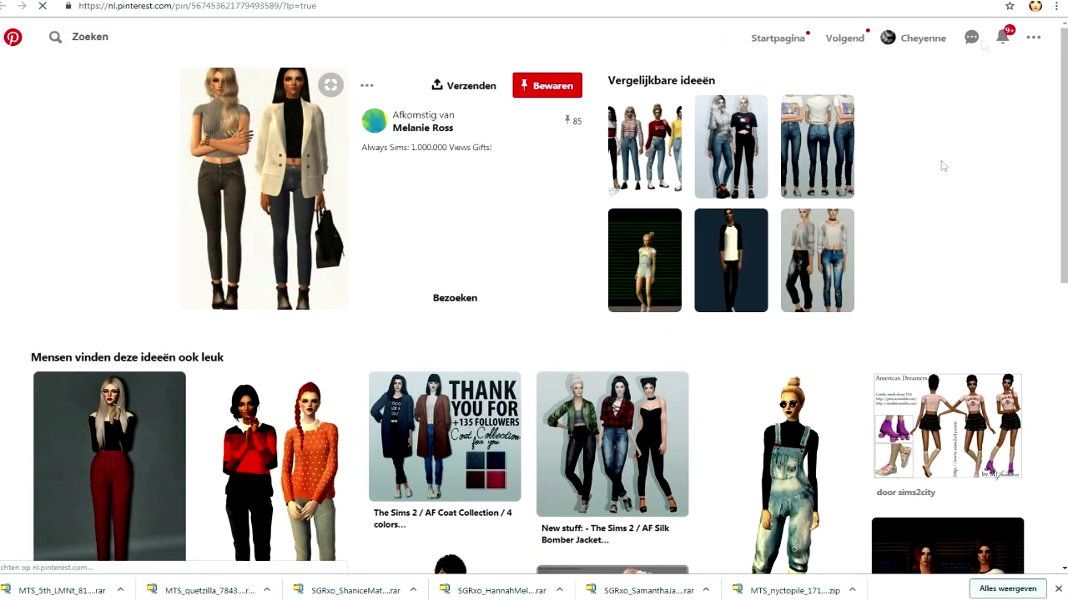
- Open the pin's AlwaysSims 1,000,000 Views Gifts post and bring up its clothing download link's menu
right_click(442, 302)
click(505, 313)
scroll(534, 334, down, 10)
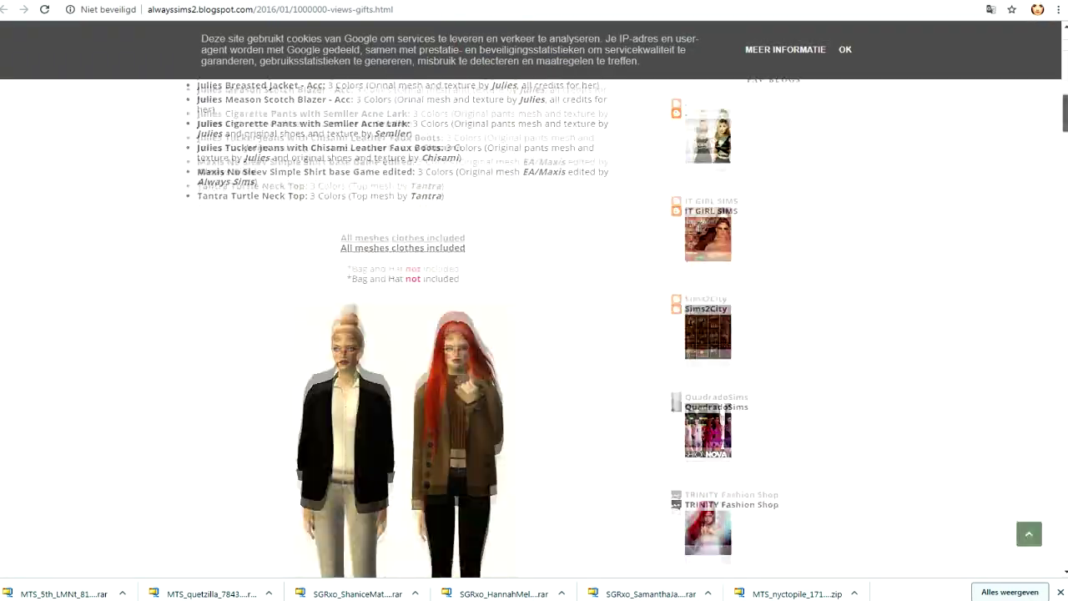
scroll(421, 368, down, 10)
right_click(422, 367)
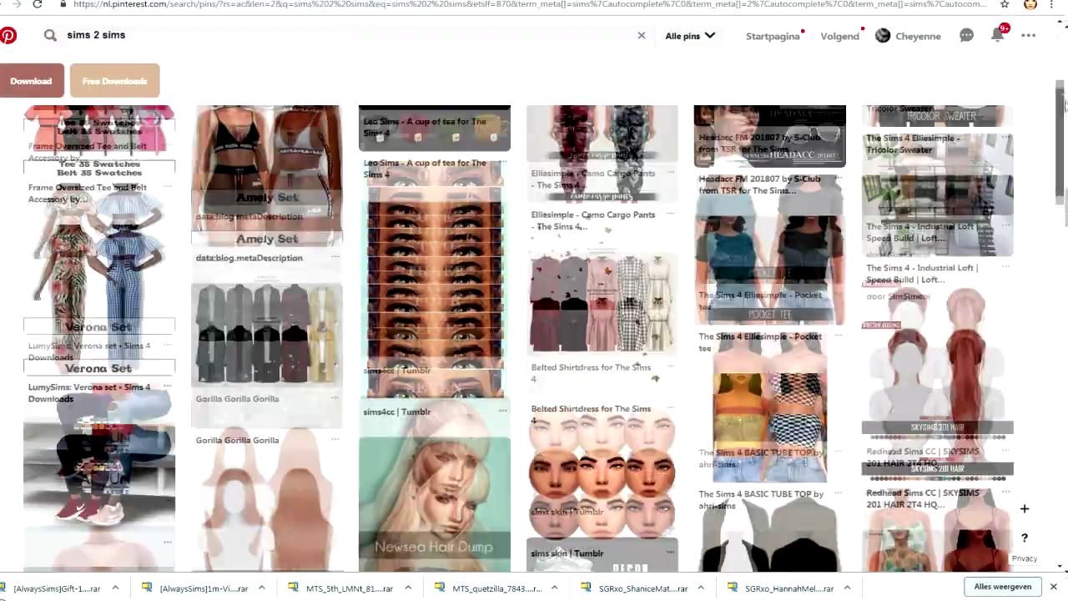
scroll(1035, 103, down, 5)
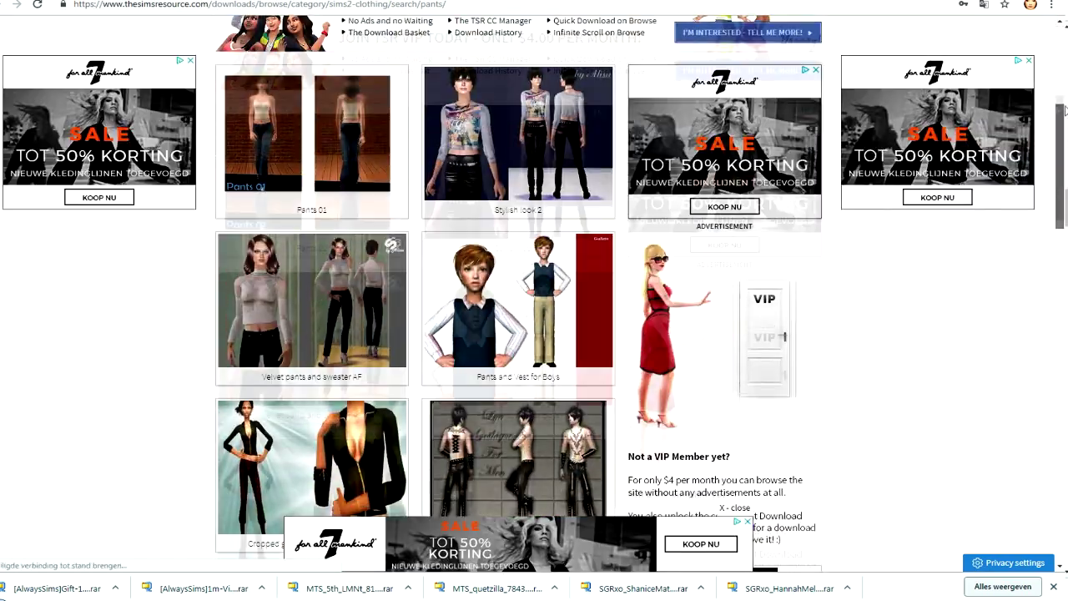
drag(1063, 108, 1064, 468)
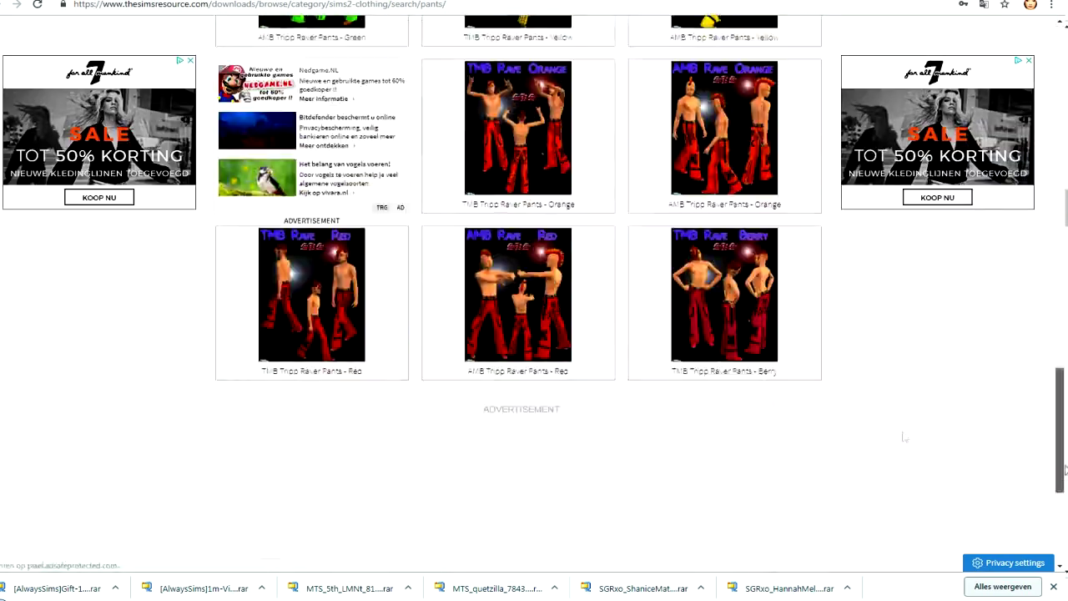
scroll(904, 437, down, 5)
- Load page 2 of the TSR pants results, then move to the Google 'sims 2 cc set' tab
click(441, 337)
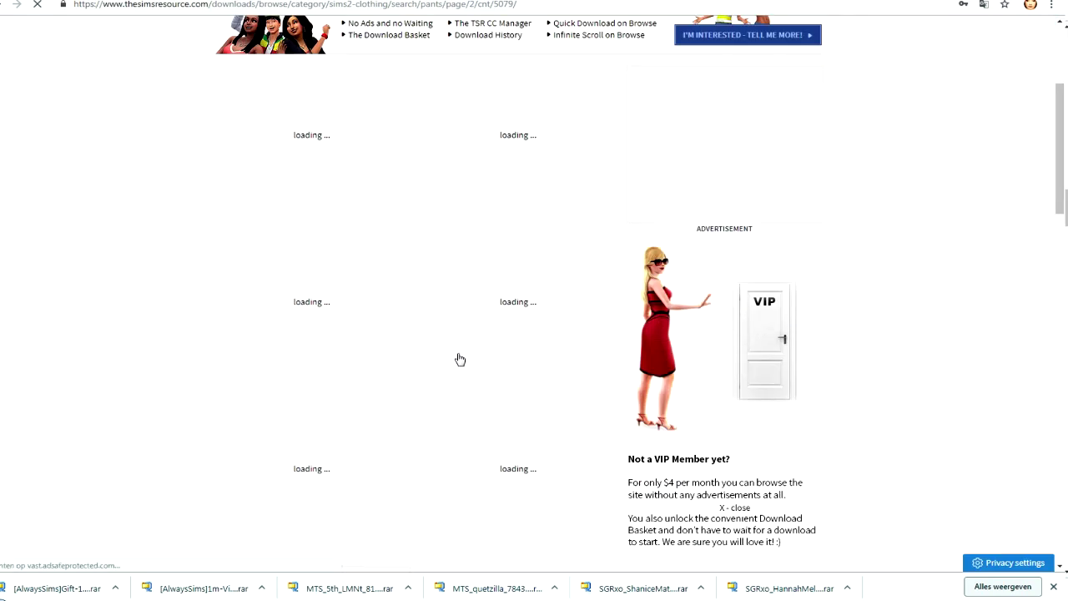
scroll(776, 153, down, 5)
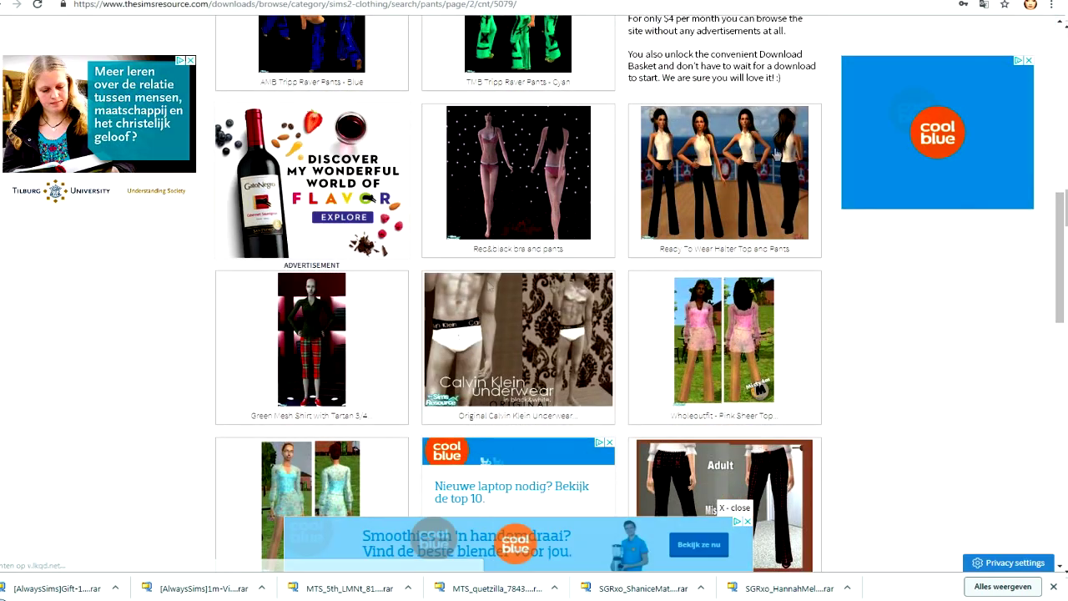
scroll(776, 152, down, 10)
key(ctrl+Tab)
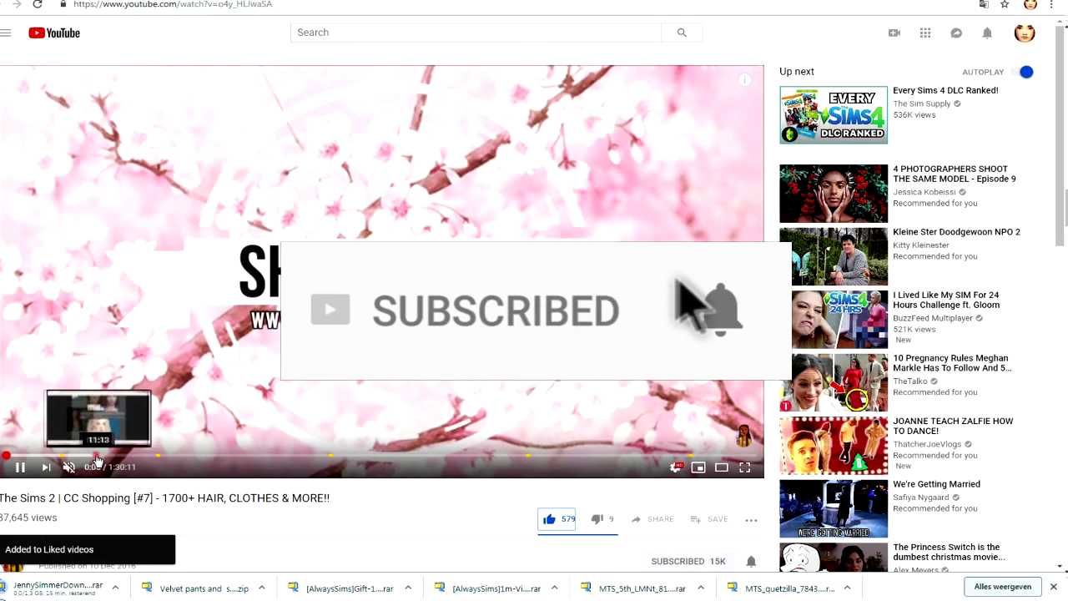
- Seek the CC Shopping #7 video ahead to about 53 minutes and resume playback
click(288, 457)
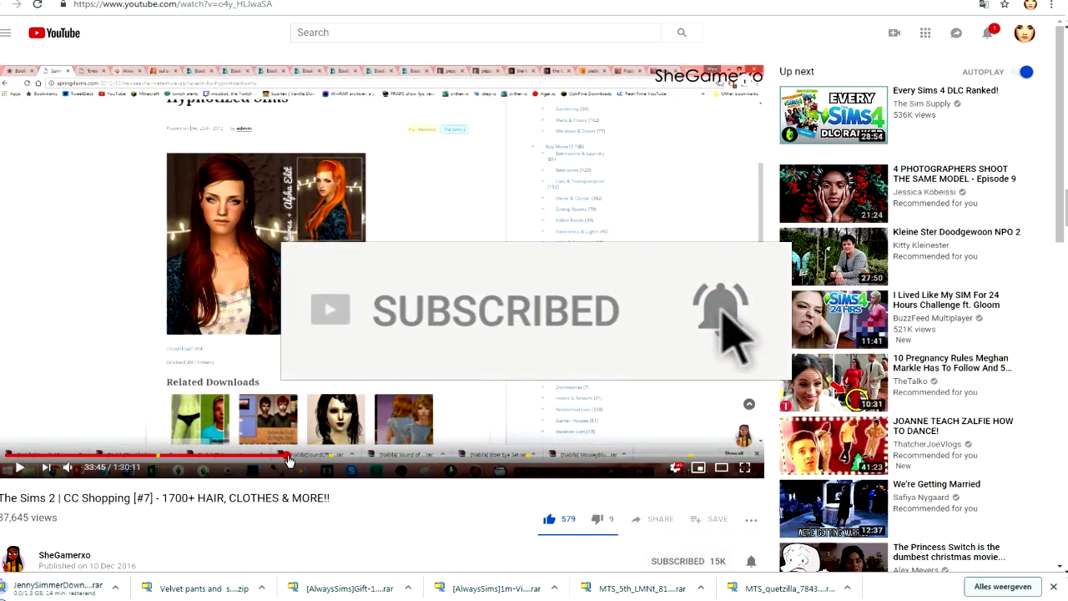
drag(288, 457, 455, 457)
click(20, 466)
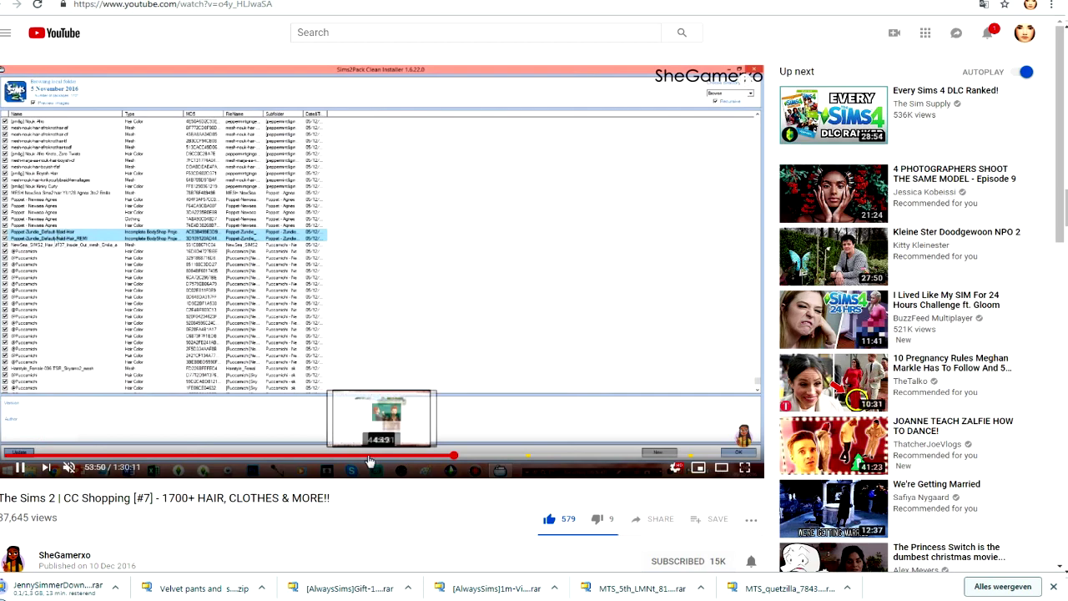
- Step playback from about 49 minutes to the 55-minute hair preview and play
click(420, 455)
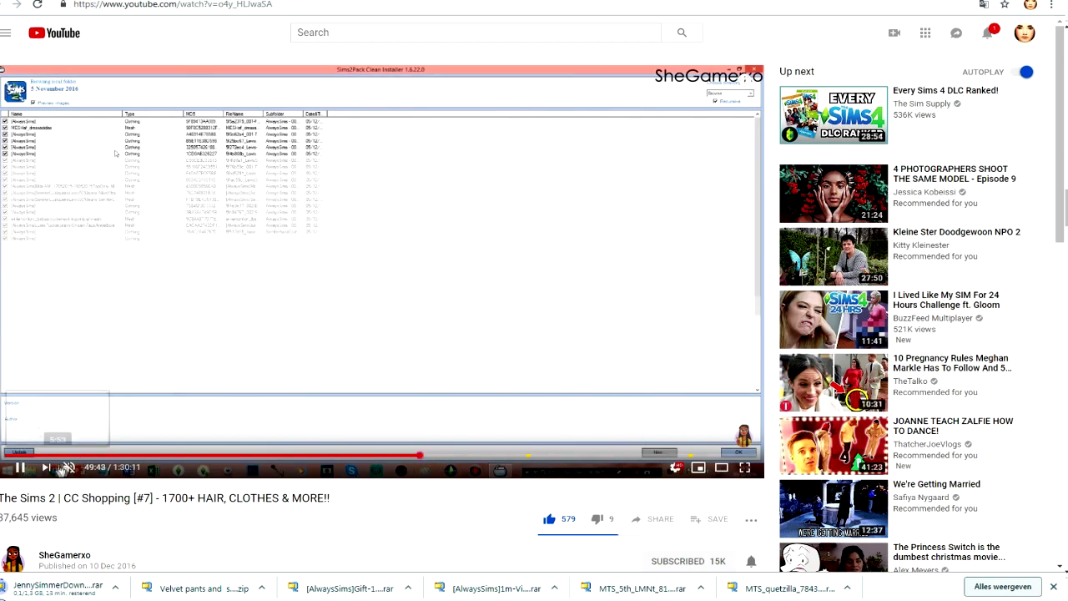
click(406, 454)
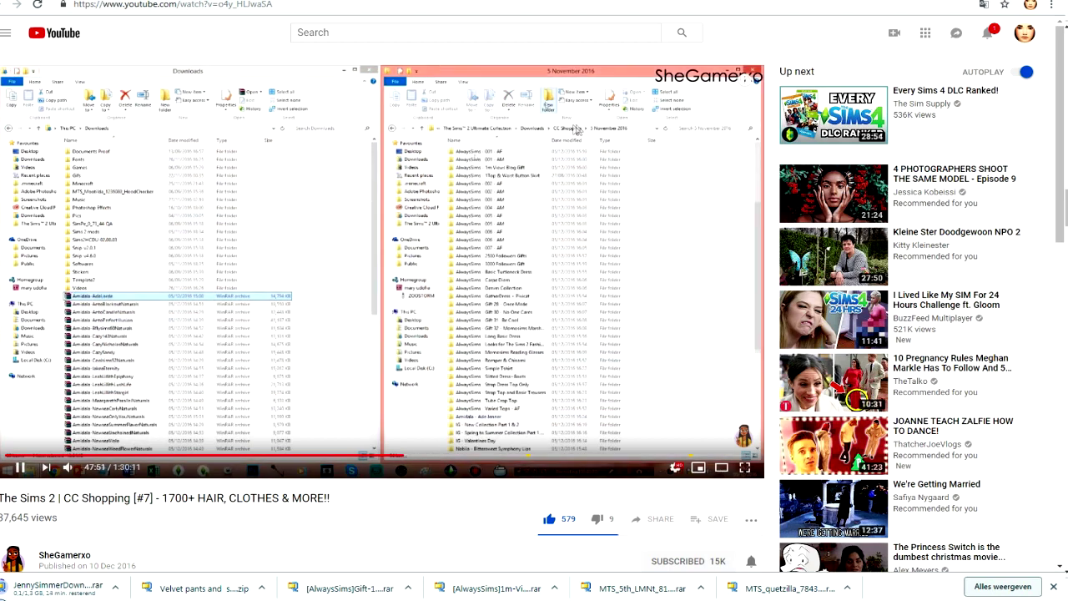
click(423, 456)
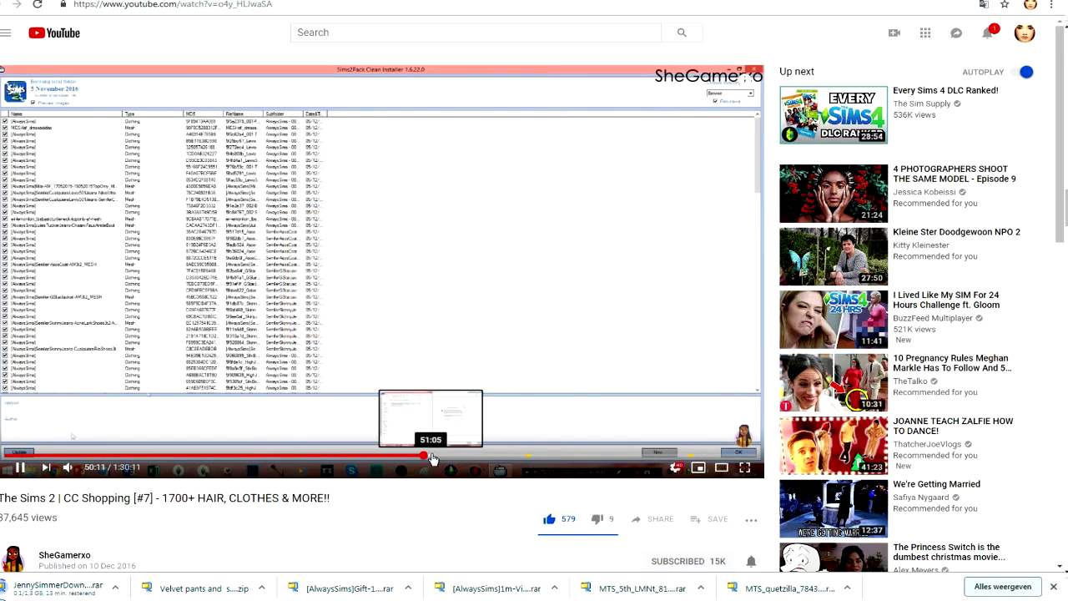
click(429, 456)
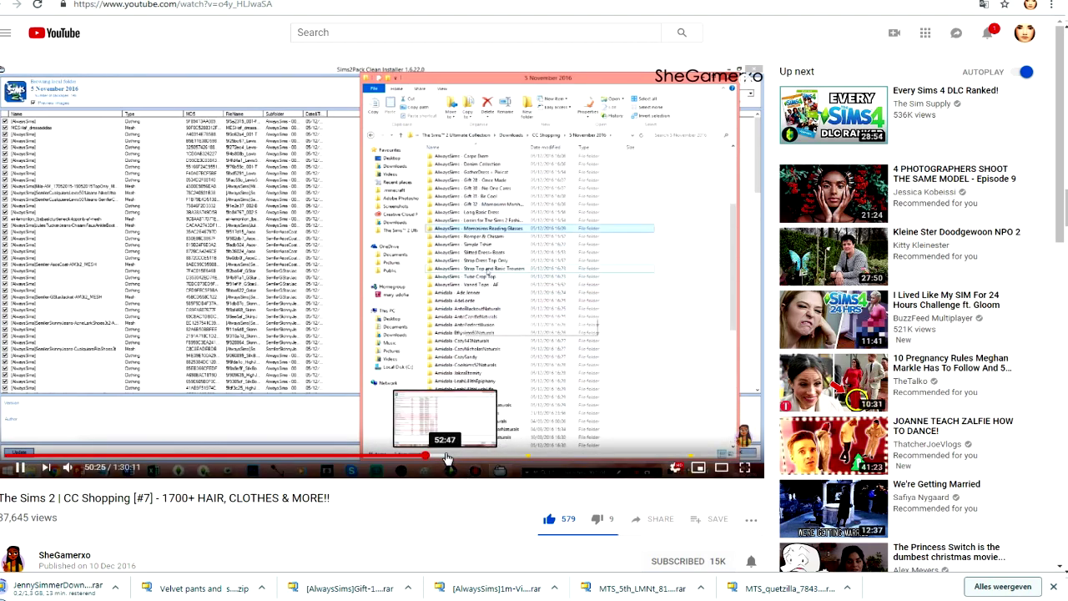
click(447, 457)
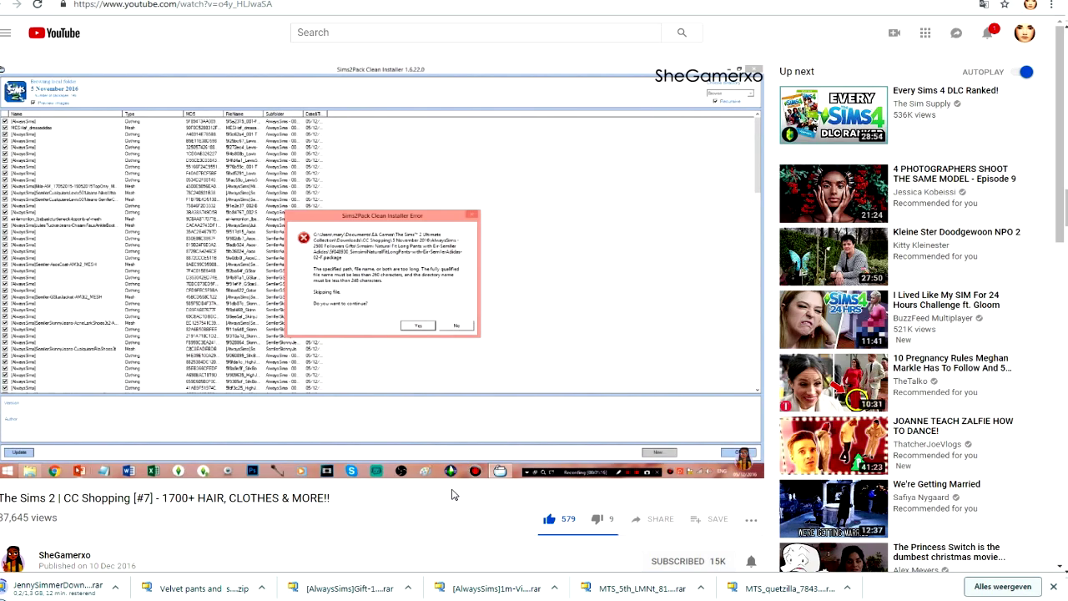
click(471, 456)
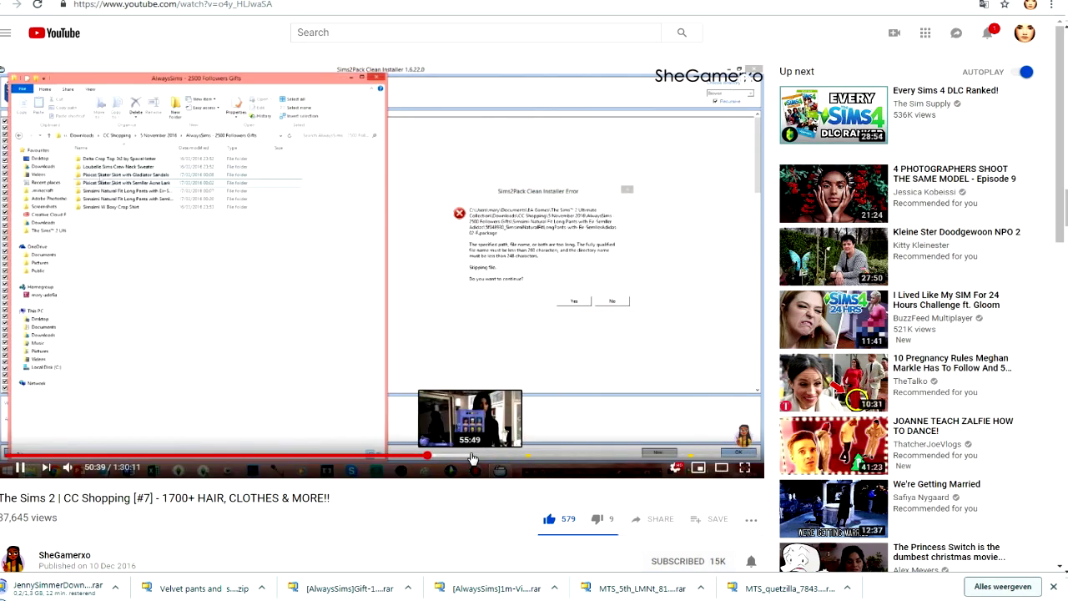
click(19, 467)
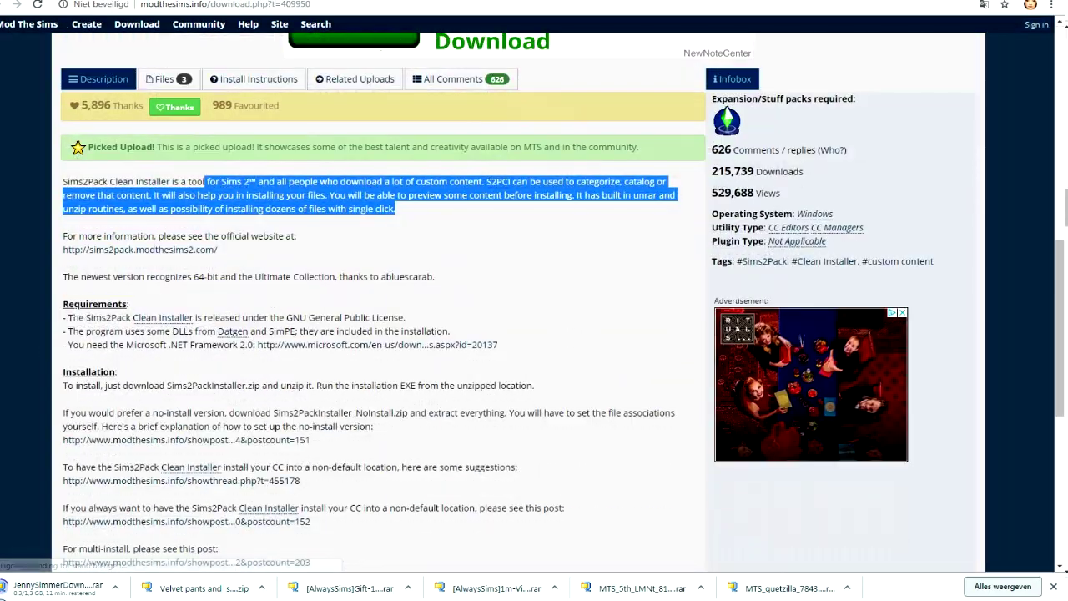
drag(77, 384, 301, 481)
scroll(399, 415, down, 2)
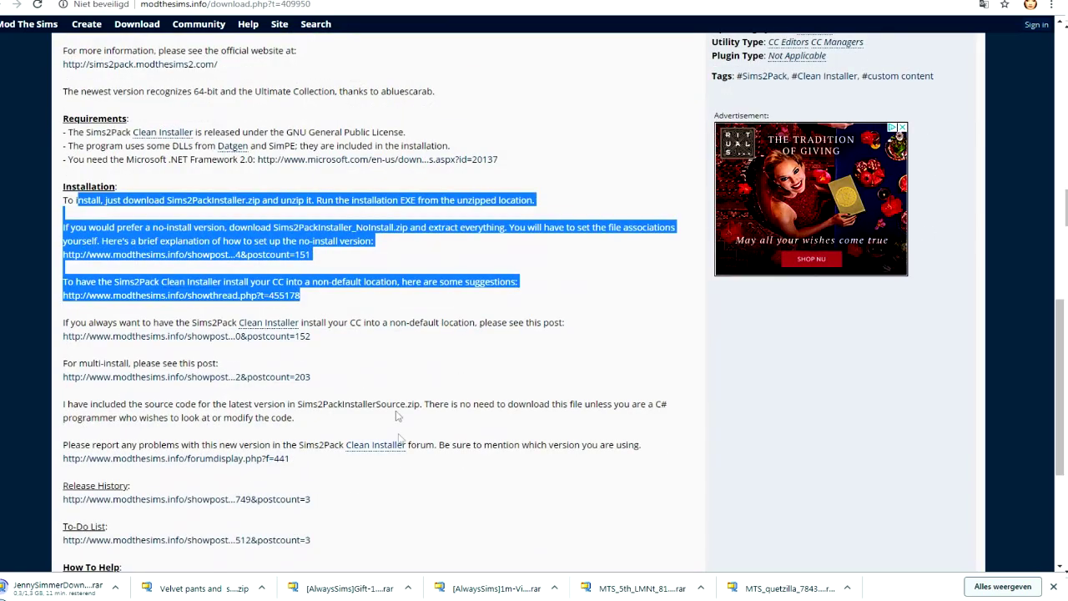
- Deselect the installation notes and show the Sims2Pack Clean Installer's download files
click(398, 415)
scroll(399, 416, up, 5)
click(167, 202)
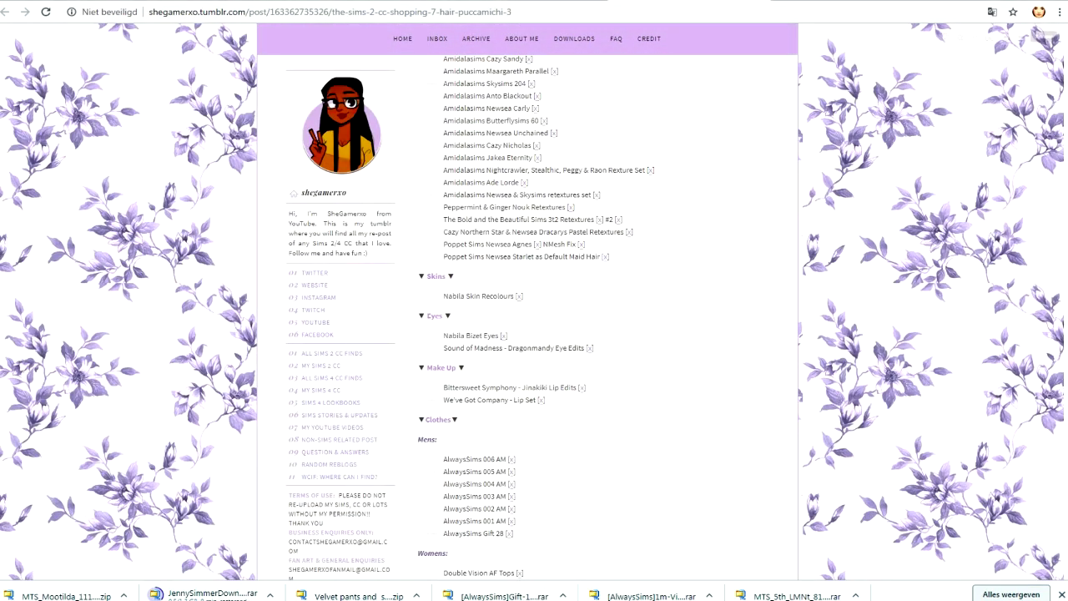
scroll(581, 392, down, 5)
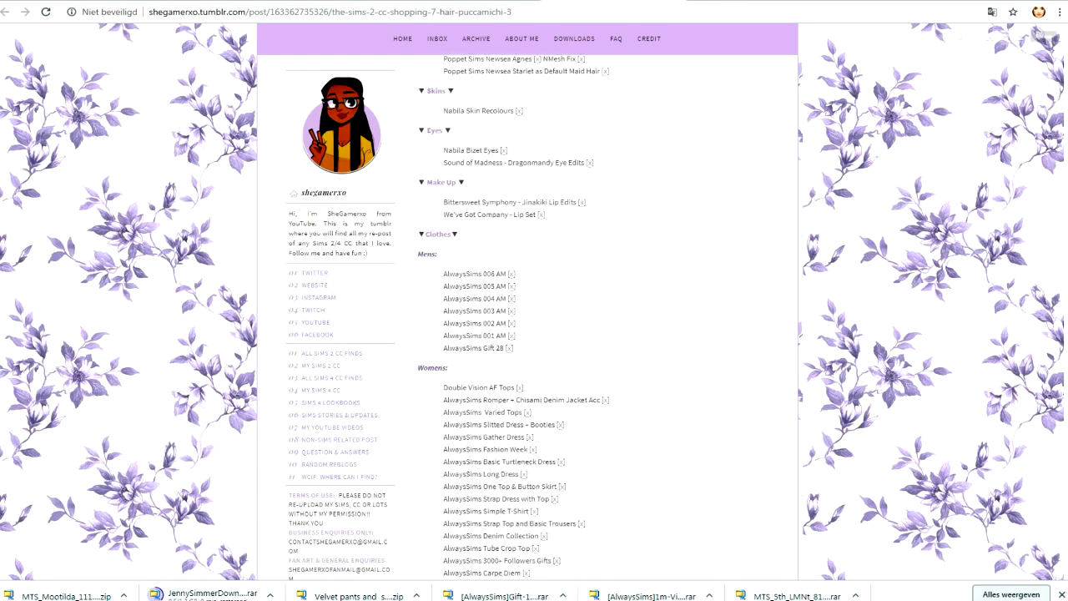
scroll(581, 392, down, 5)
scroll(543, 501, down, 3)
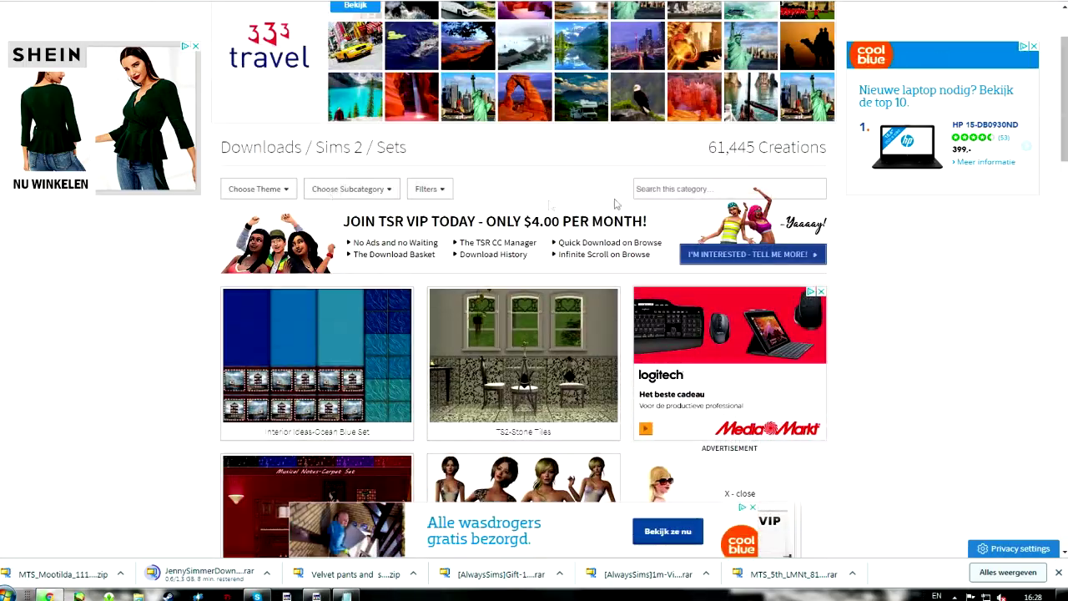
- Filter The Sims Resource's Sims 2 sets to the Eyes subcategory
click(350, 189)
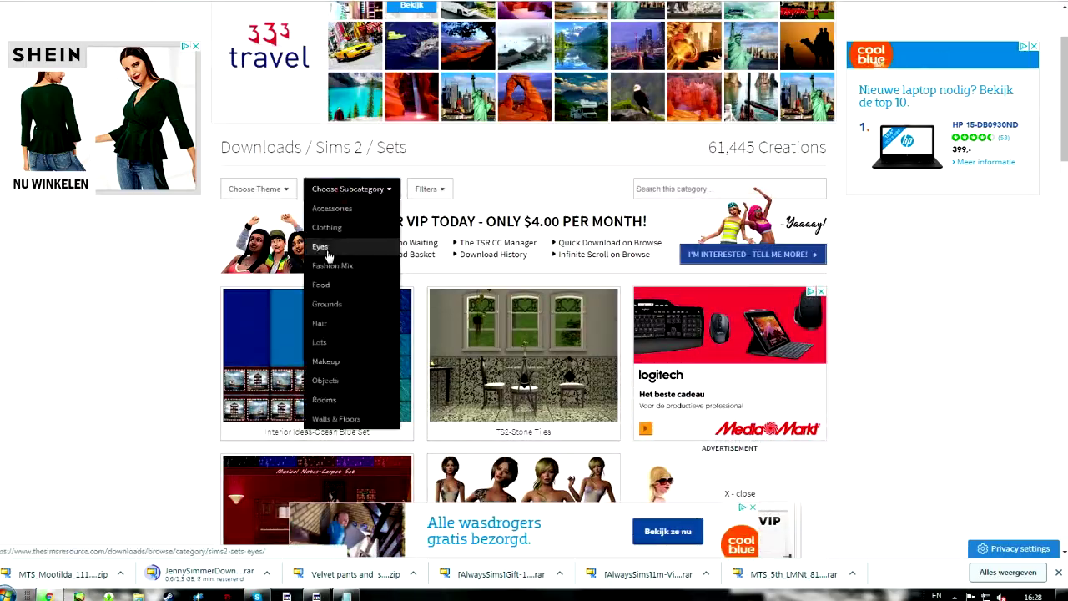
click(320, 246)
scroll(534, 334, down, 3)
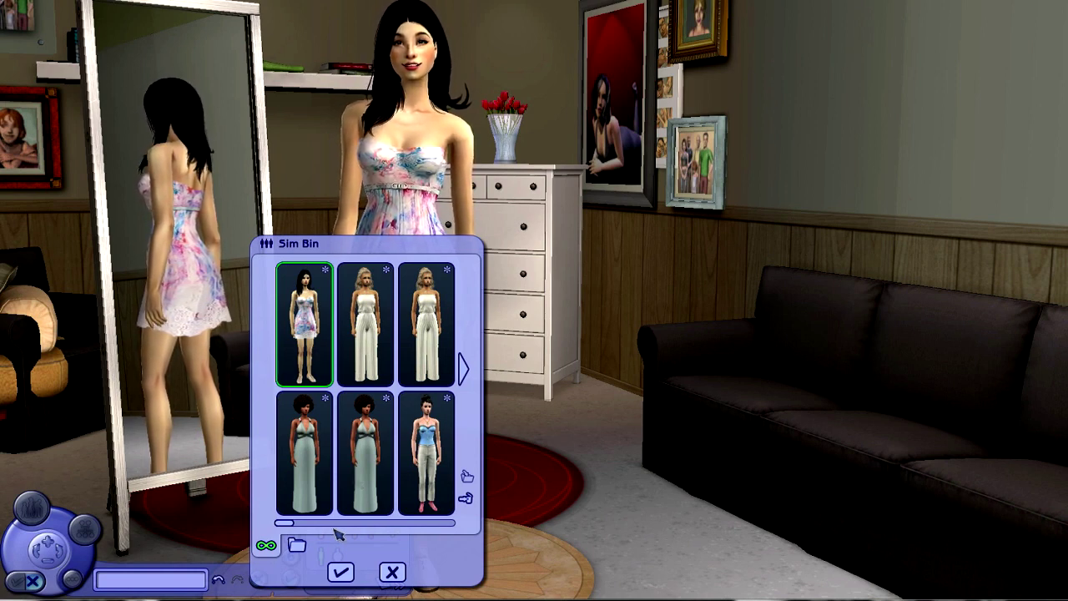
- Close the Sim Bin and try a red wavy hairstyle, then the updo with bangs
click(340, 573)
click(291, 490)
click(440, 428)
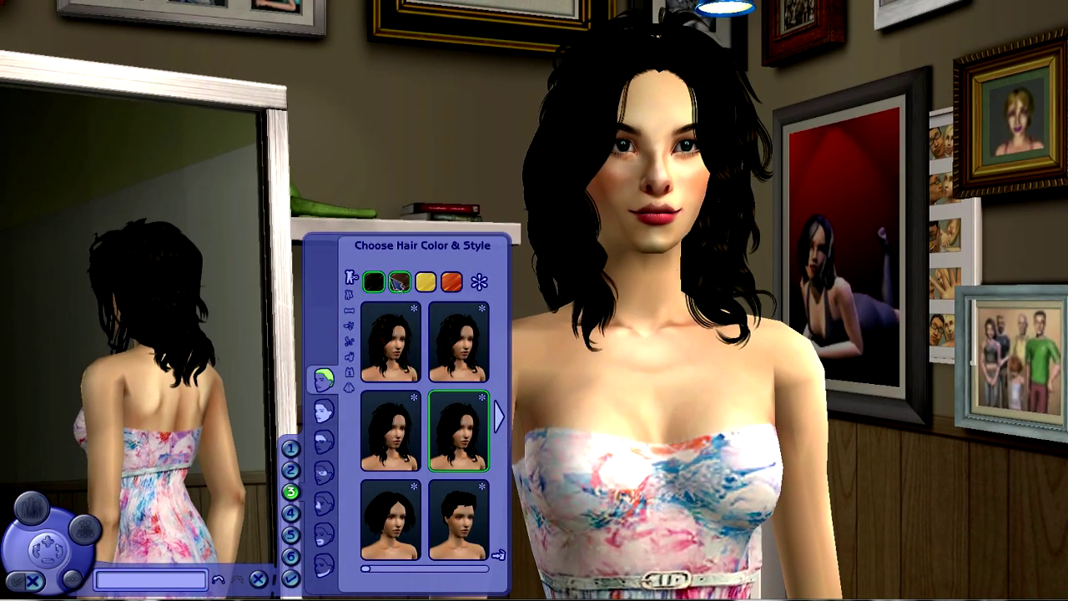
click(399, 282)
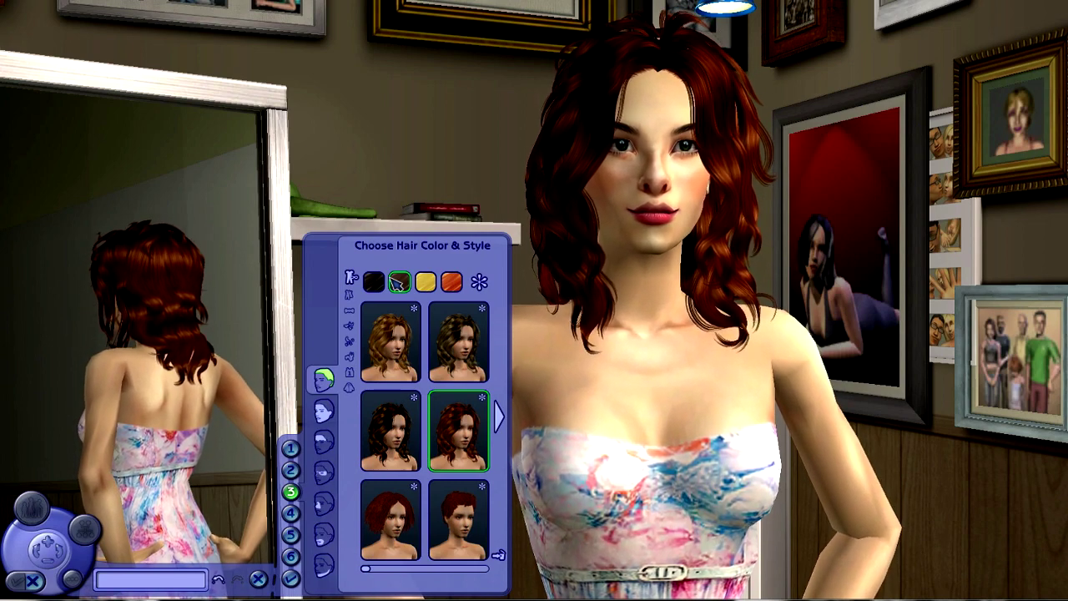
click(424, 281)
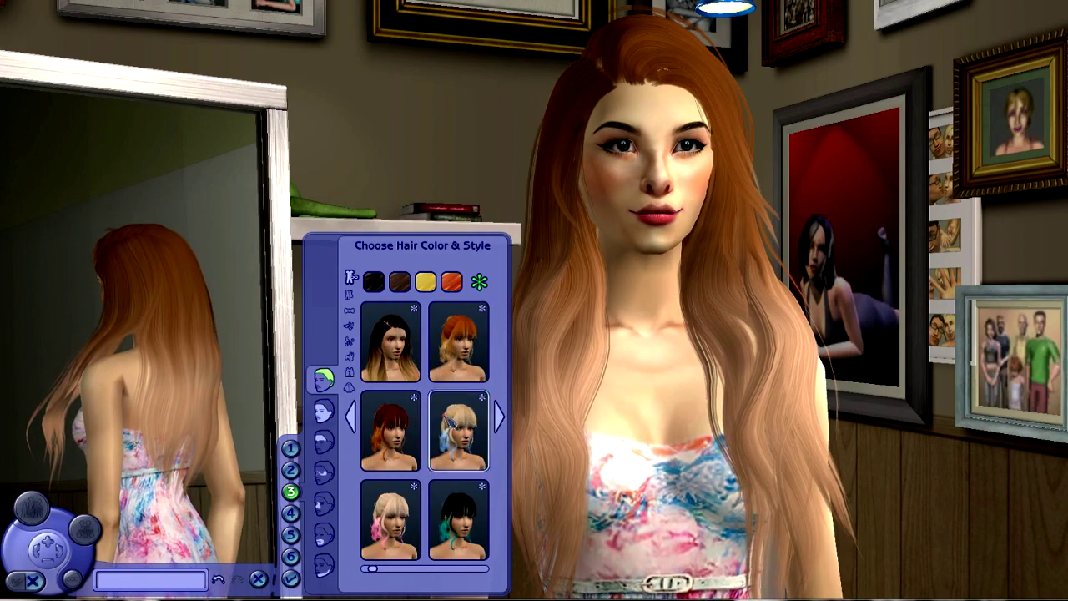
click(498, 415)
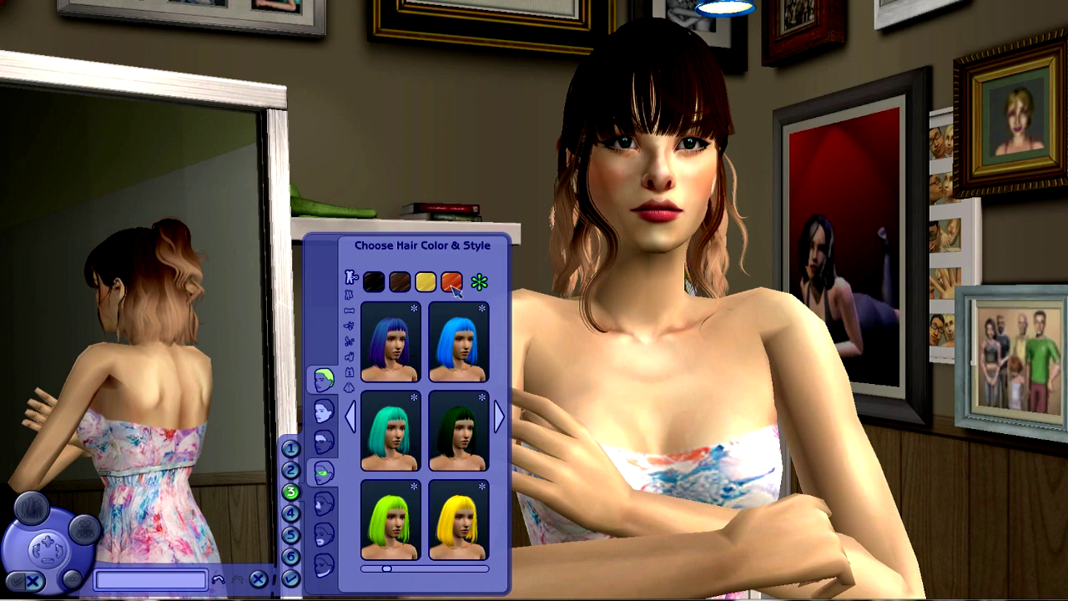
- Give the sim light blue custom eyes and preview the Costume Makeup options
click(324, 440)
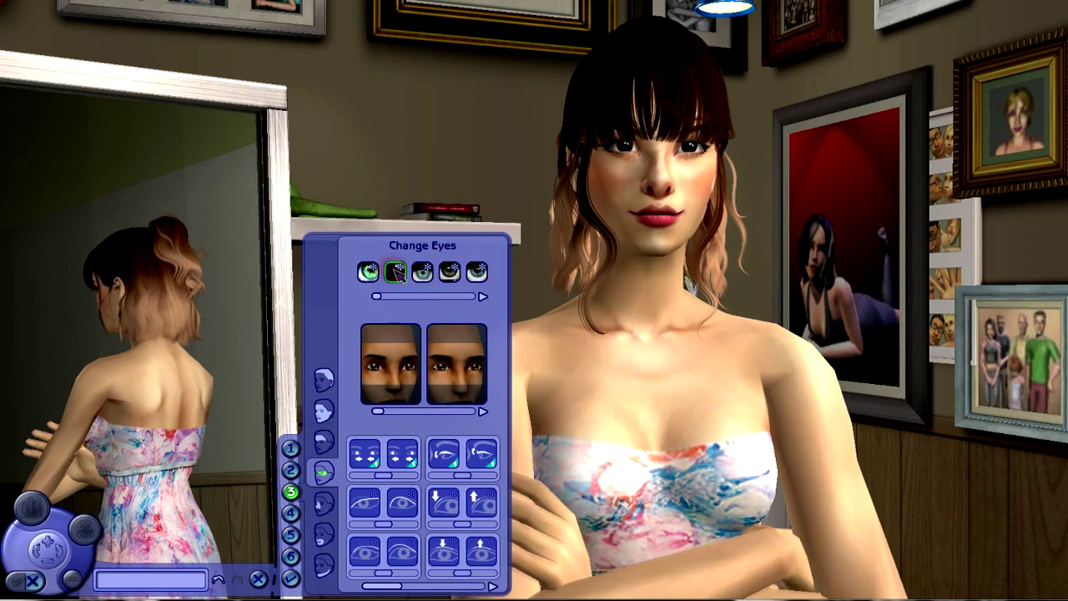
click(483, 296)
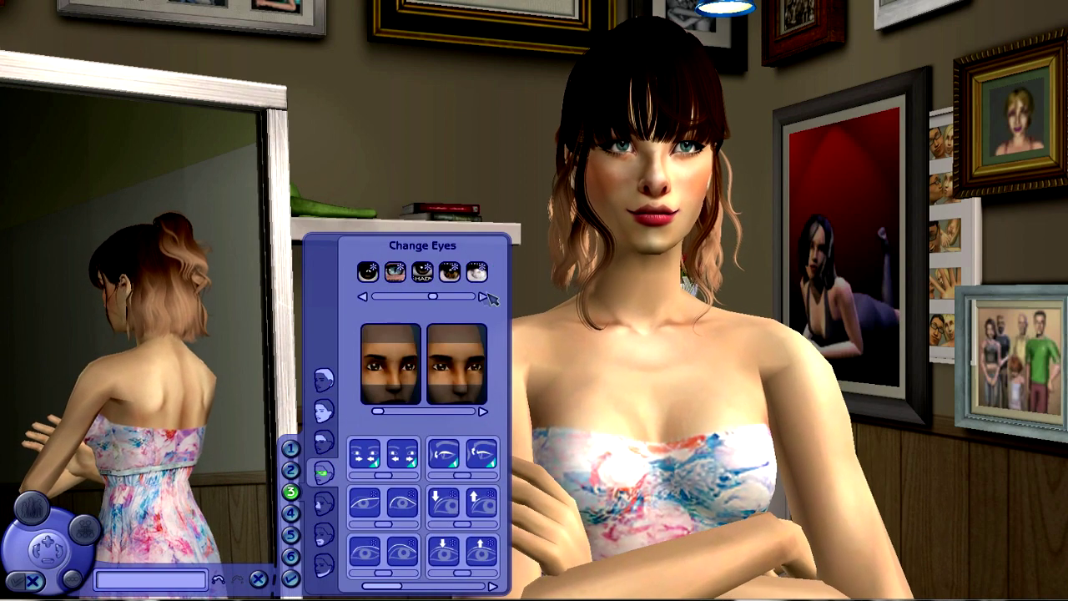
click(491, 299)
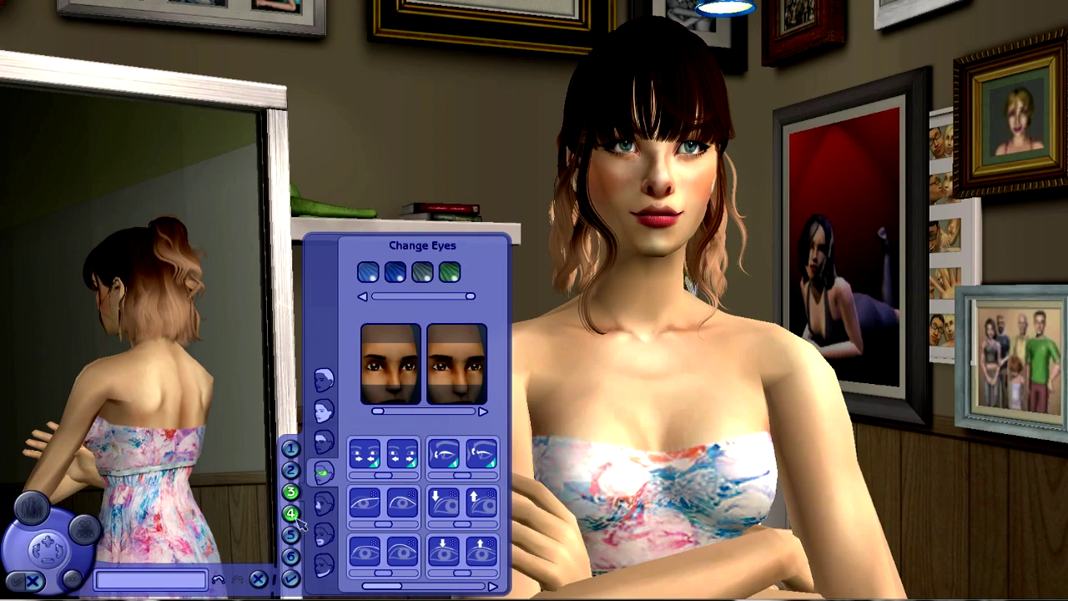
click(290, 513)
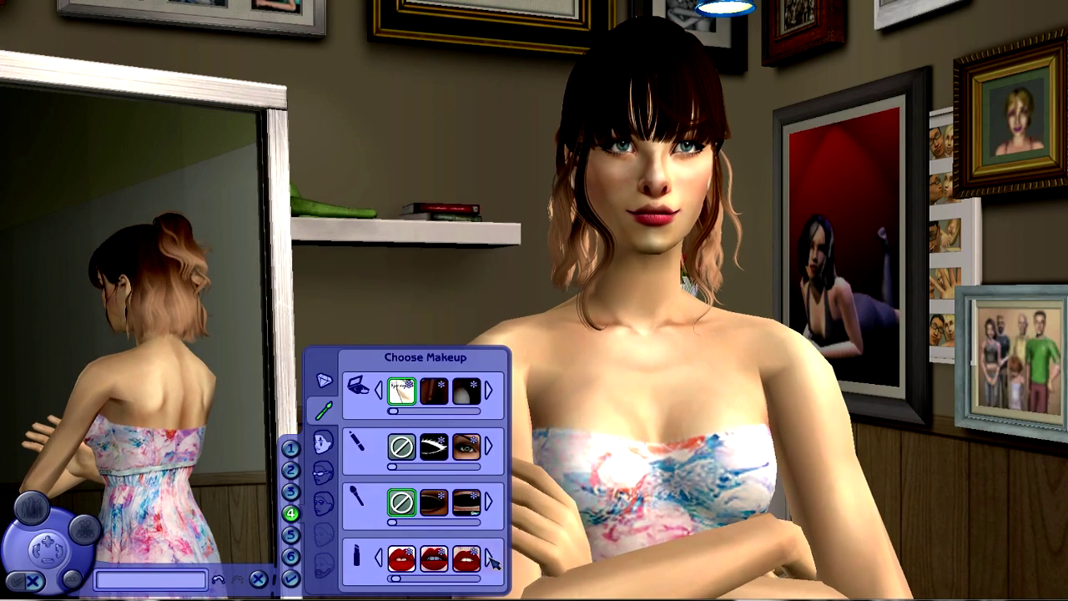
click(324, 442)
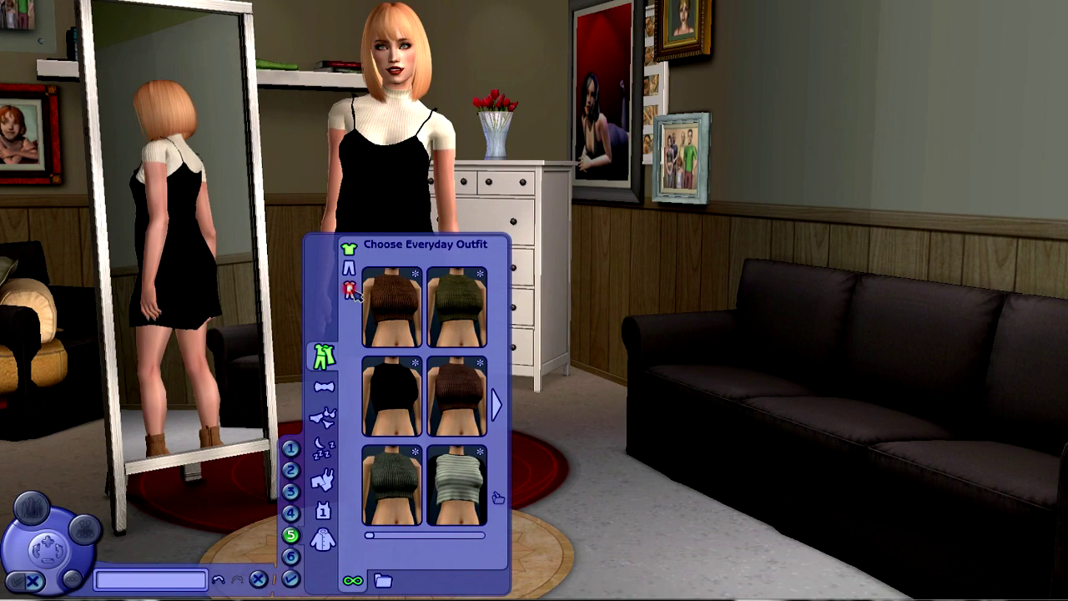
- Try full outfits on the sim, including a black dress and a white top with grey leggings
click(391, 307)
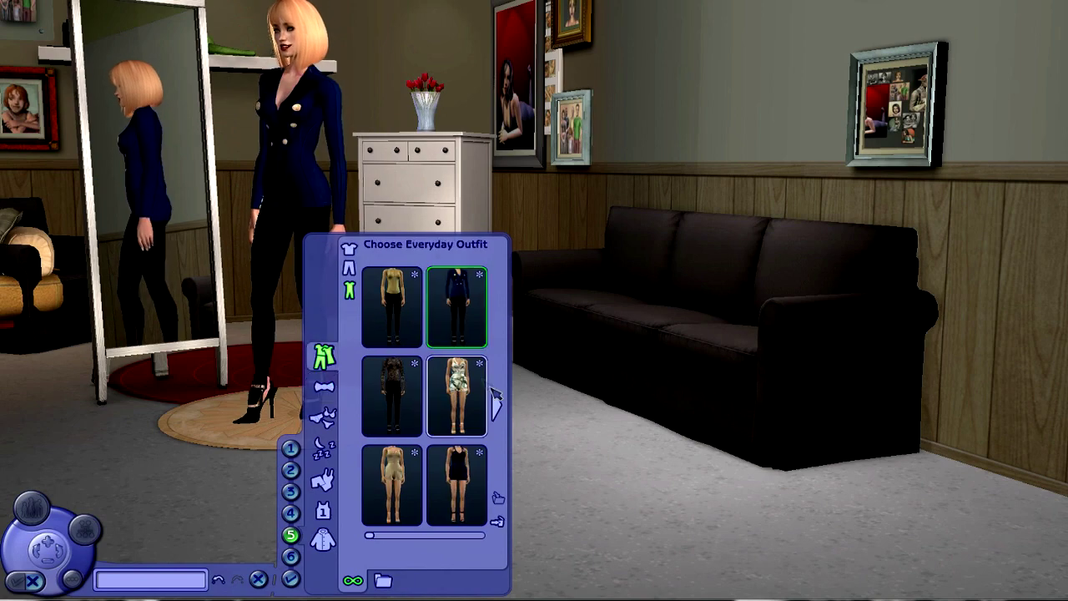
click(497, 405)
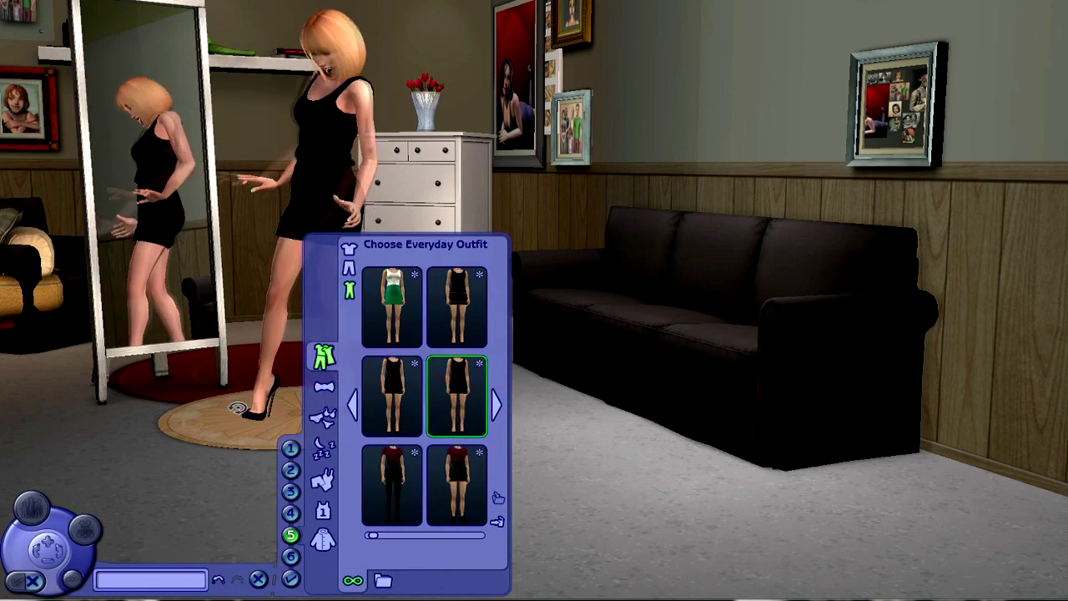
click(498, 405)
click(497, 405)
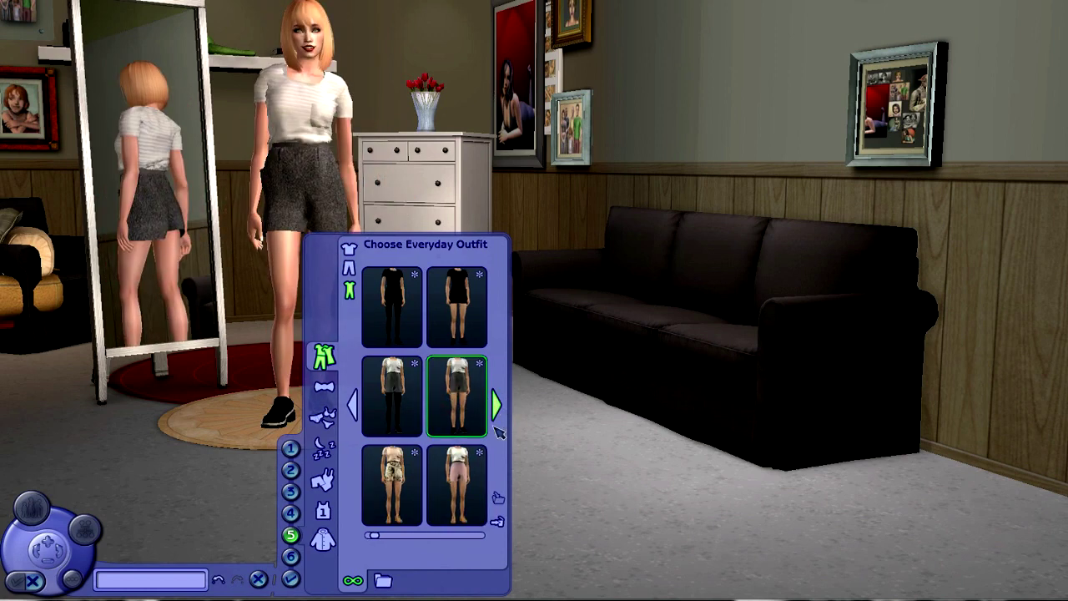
click(392, 397)
click(498, 405)
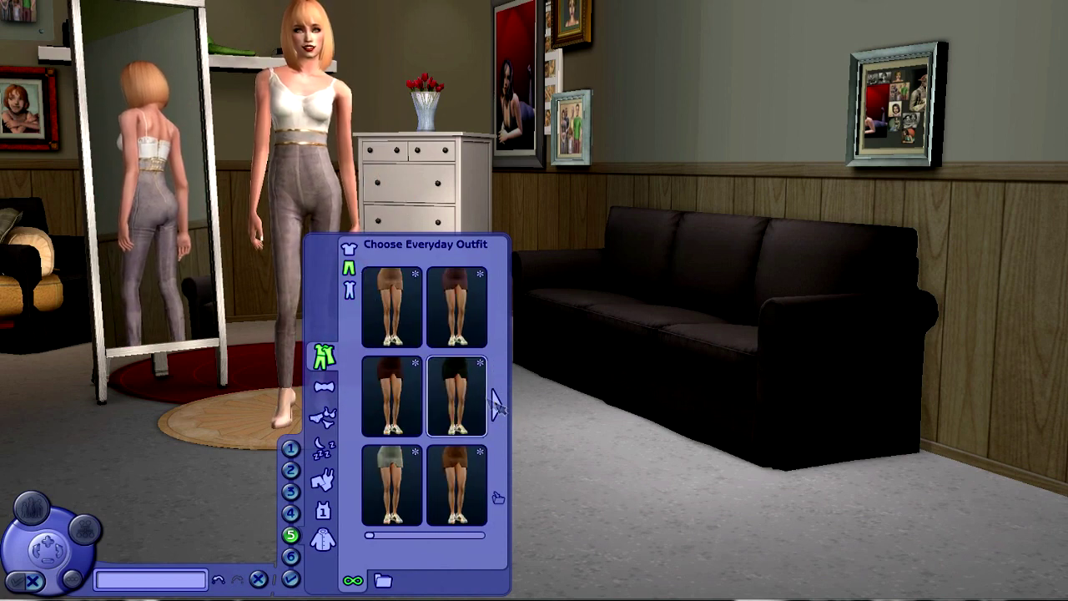
- Browse the Formal, Underwear, PJs, Swimwear and Outerwear outfits, then return to Everyday
click(324, 385)
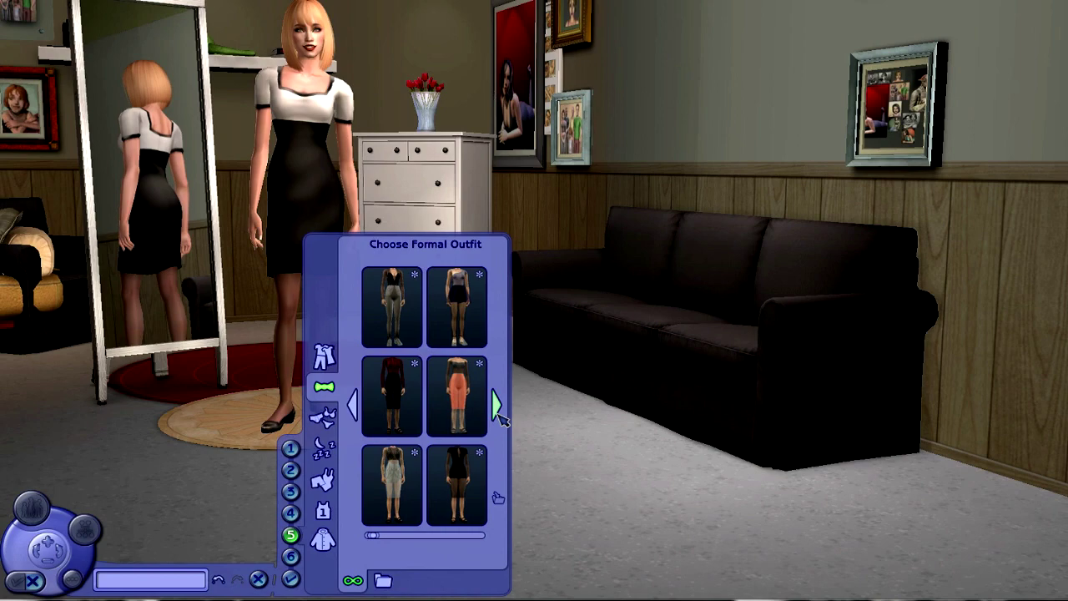
click(324, 417)
click(324, 449)
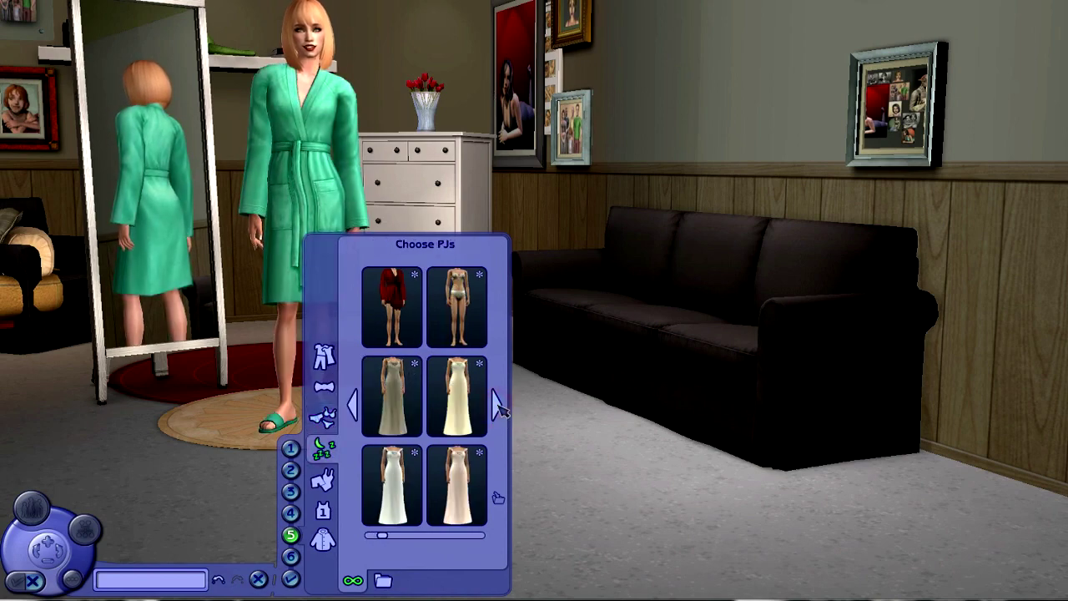
click(324, 480)
click(324, 511)
click(290, 449)
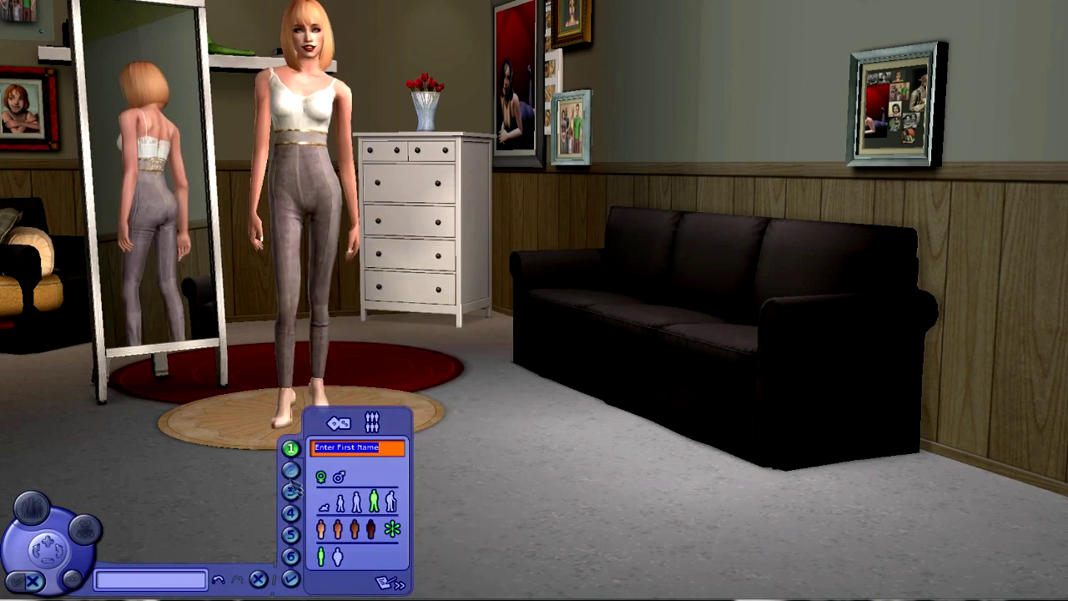
click(290, 532)
- Page through the everyday tops, trying a sweater and the grey henley
click(354, 404)
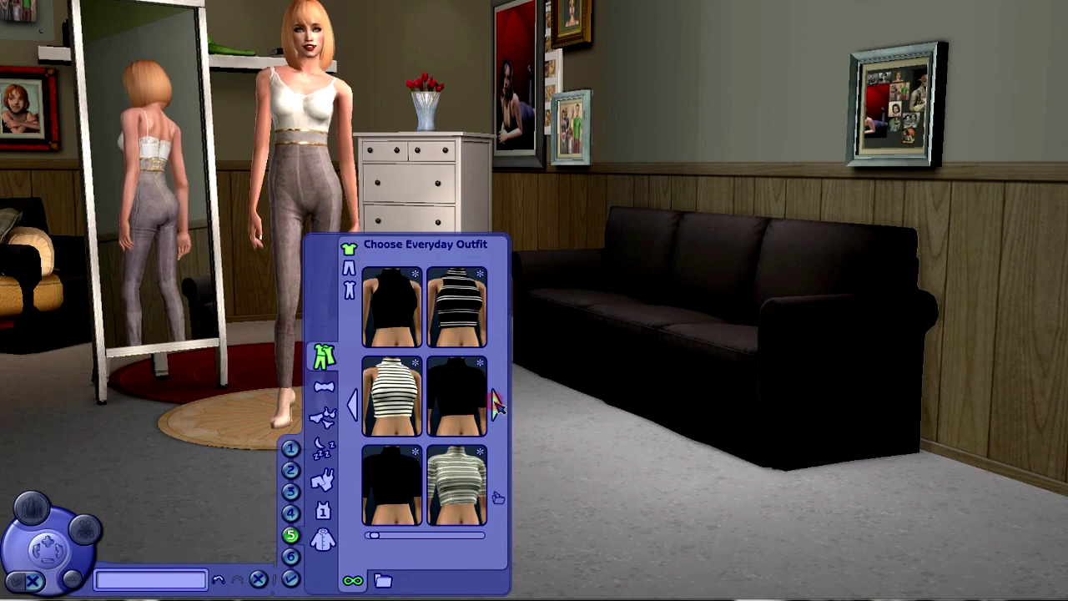
click(353, 405)
click(390, 486)
click(494, 405)
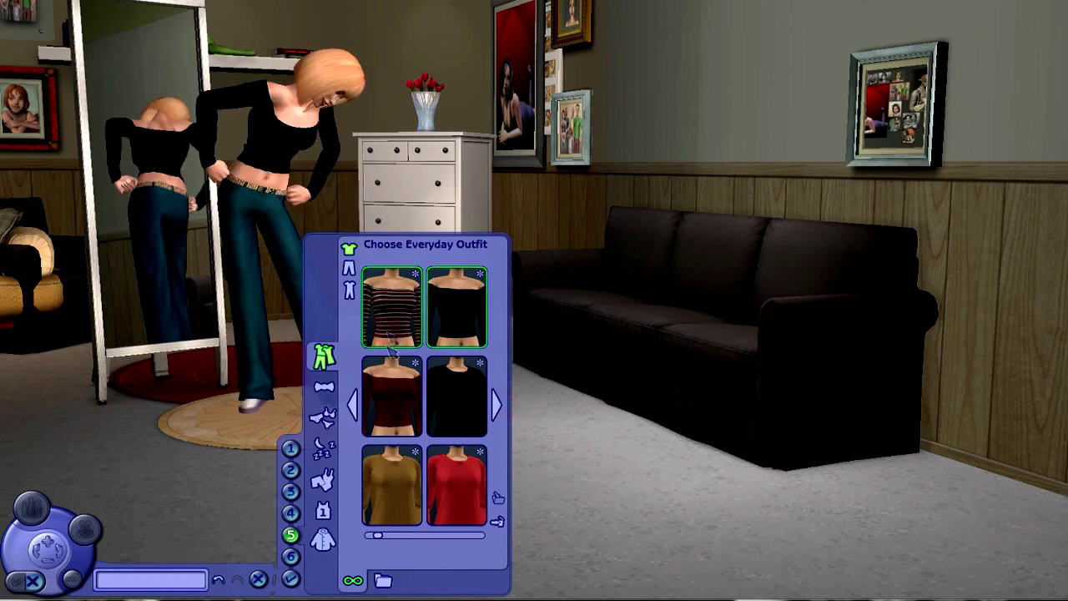
click(390, 486)
click(494, 404)
click(494, 405)
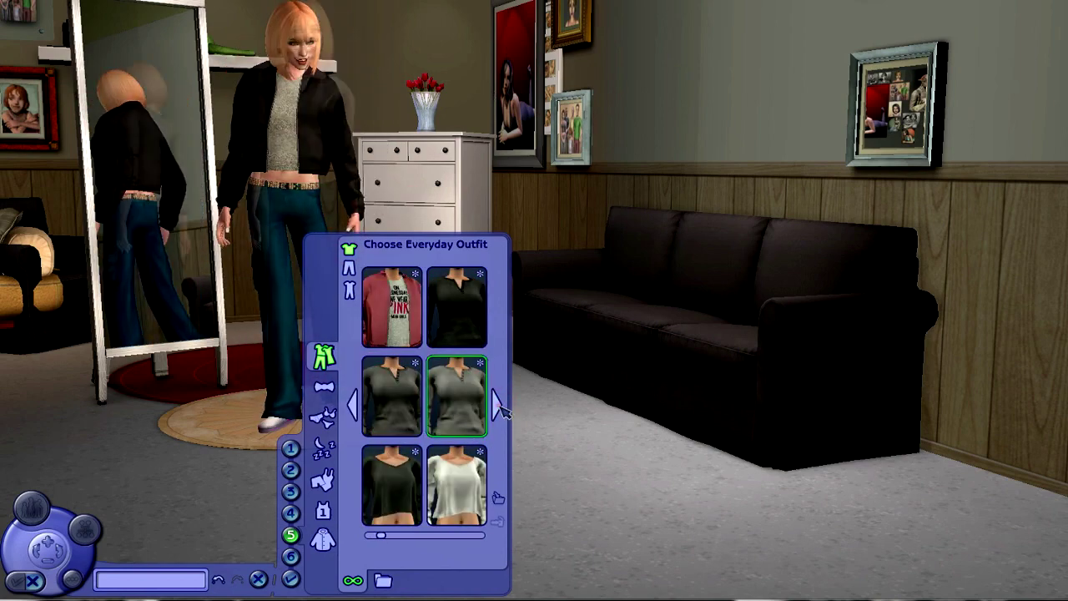
click(456, 396)
- Try the dark crop top, beige camisole and red tank top, settling on the long white shirt
click(496, 405)
click(391, 307)
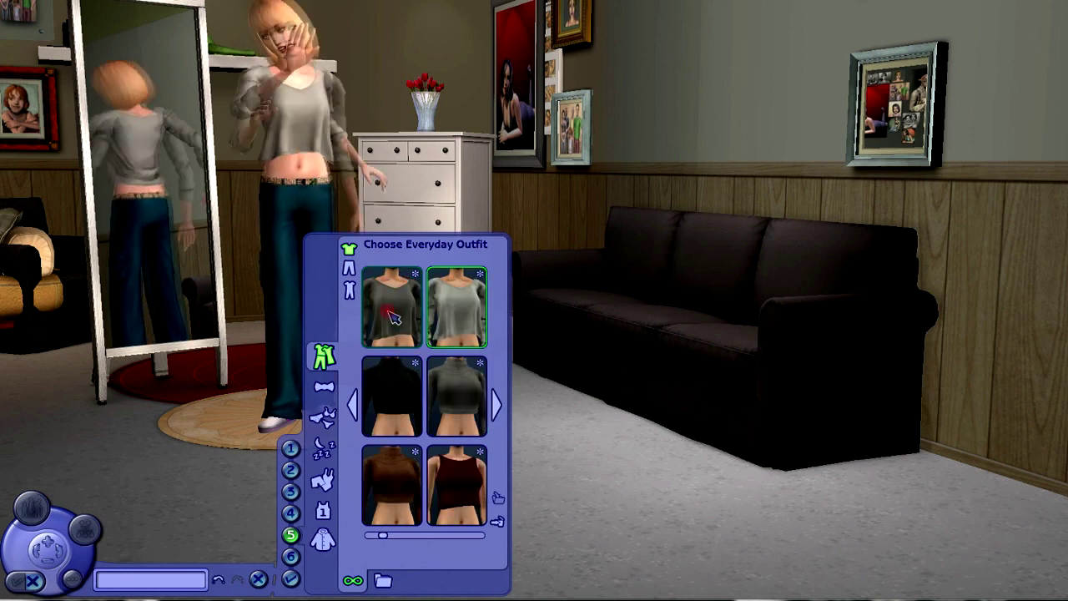
click(498, 406)
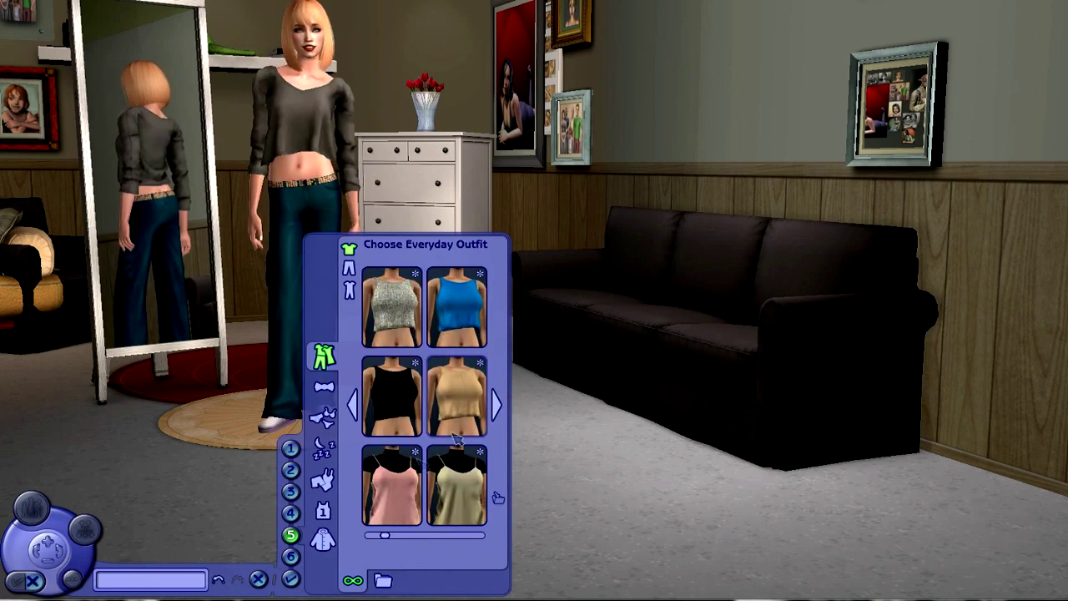
click(456, 485)
click(497, 405)
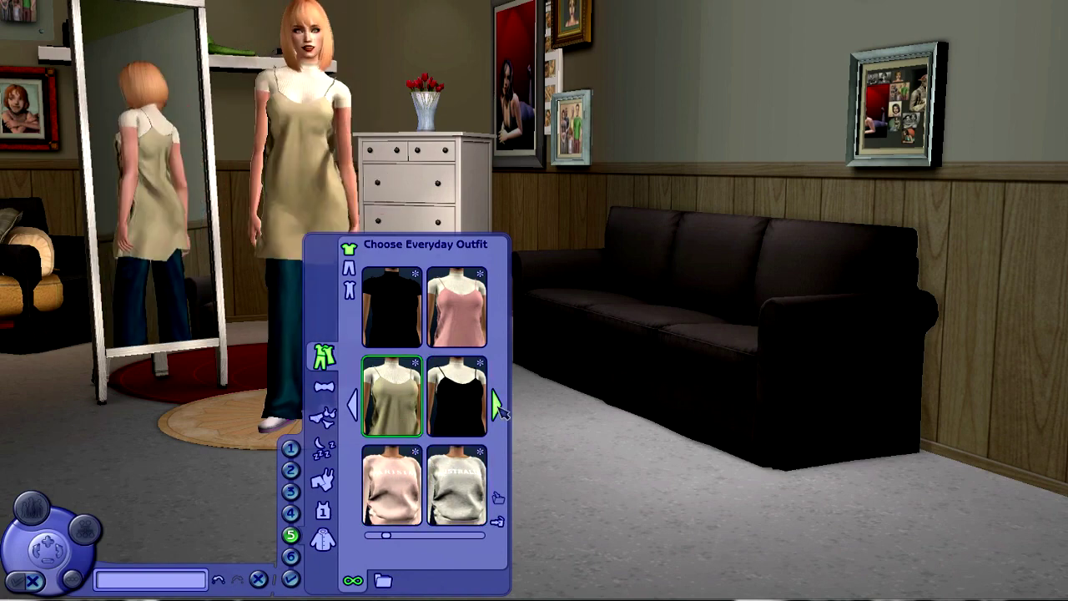
click(497, 406)
click(457, 399)
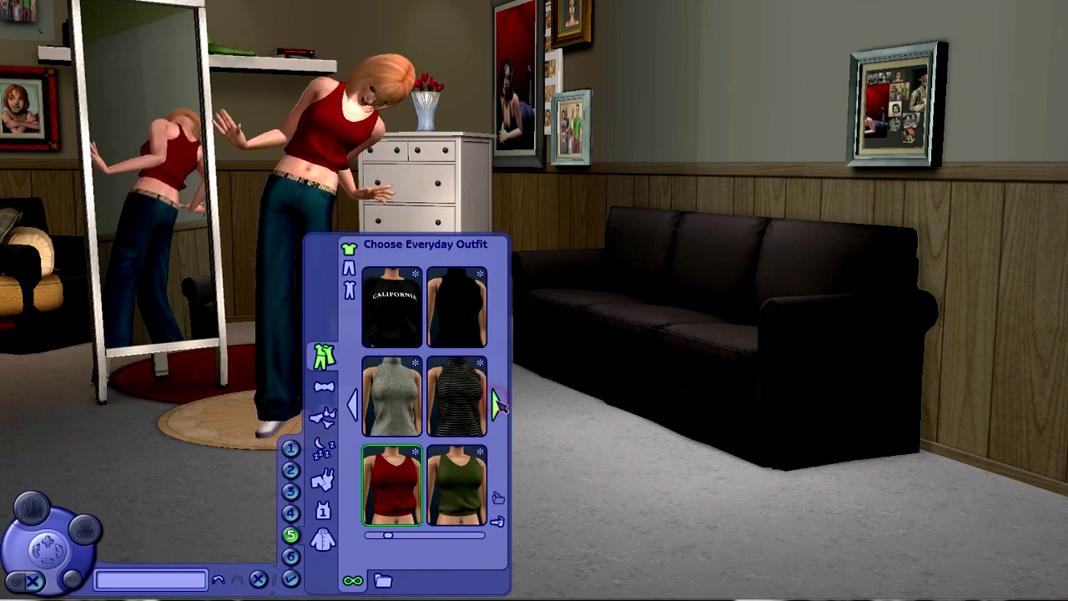
click(498, 406)
click(456, 486)
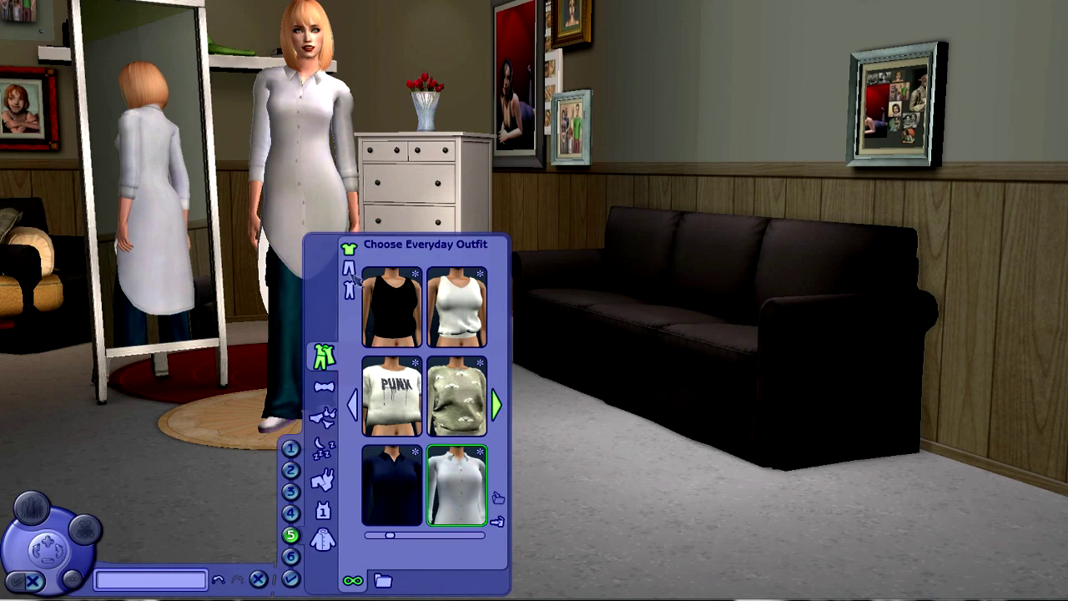
click(349, 267)
drag(389, 536, 399, 539)
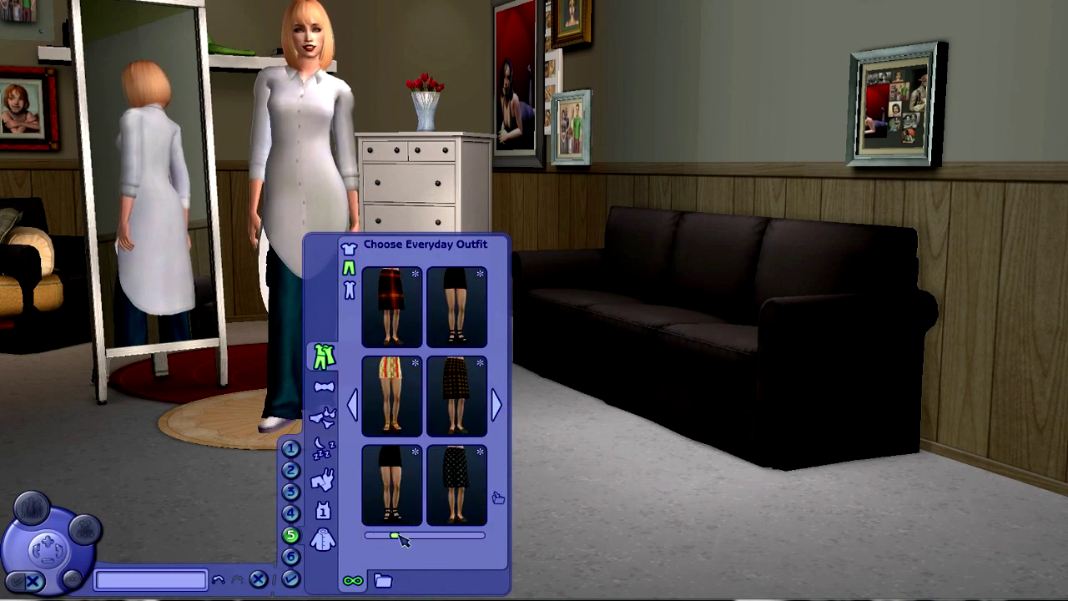
- Dress the sim in the red plaid skirt, then browse Custom Skins and apply one
click(392, 308)
click(290, 449)
click(392, 528)
click(424, 355)
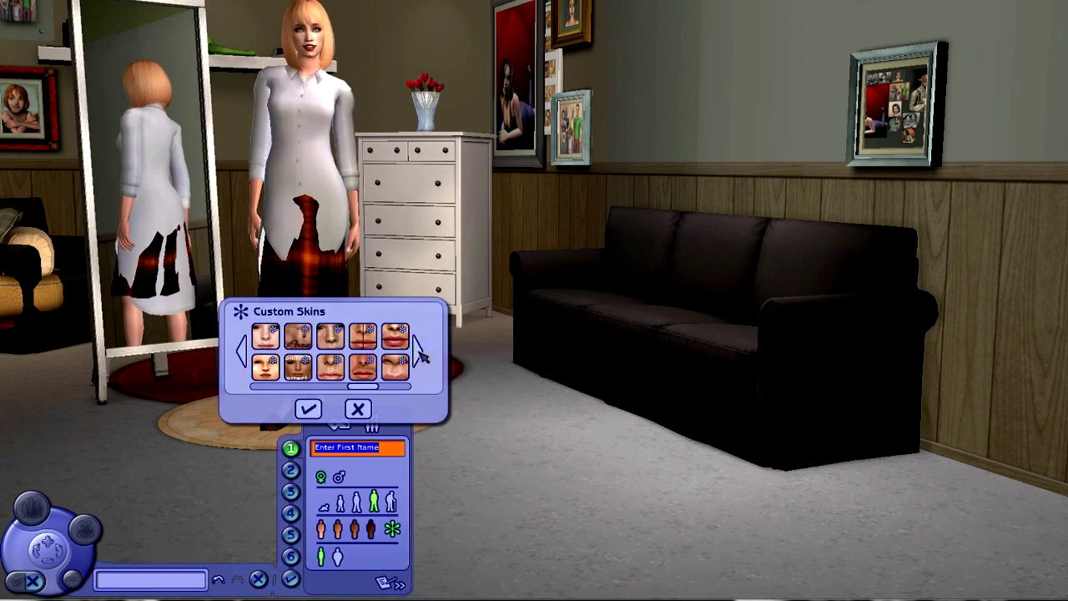
click(361, 365)
click(419, 350)
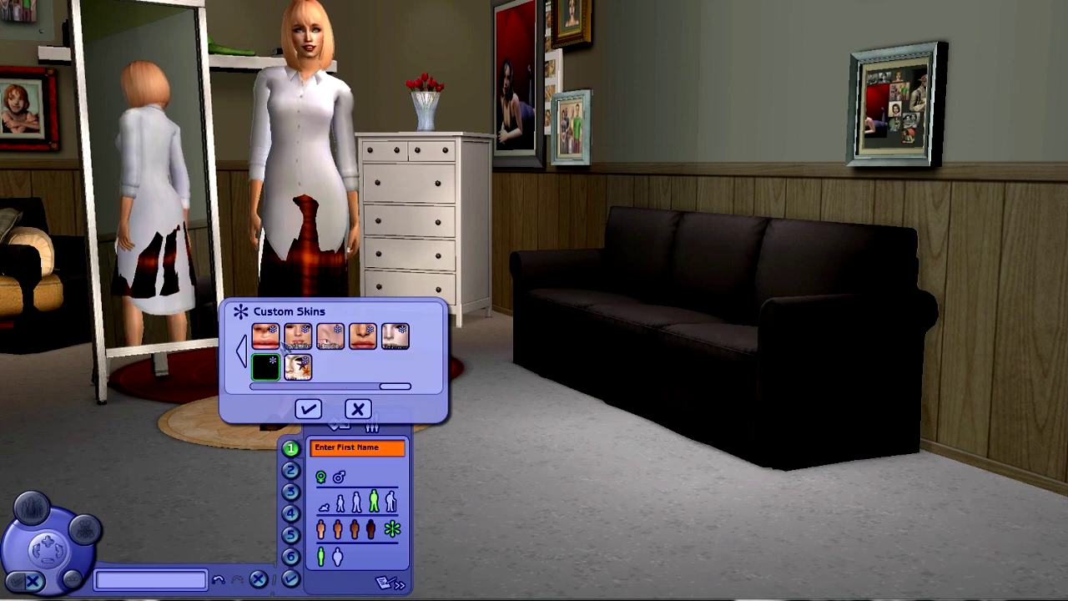
click(242, 355)
click(310, 408)
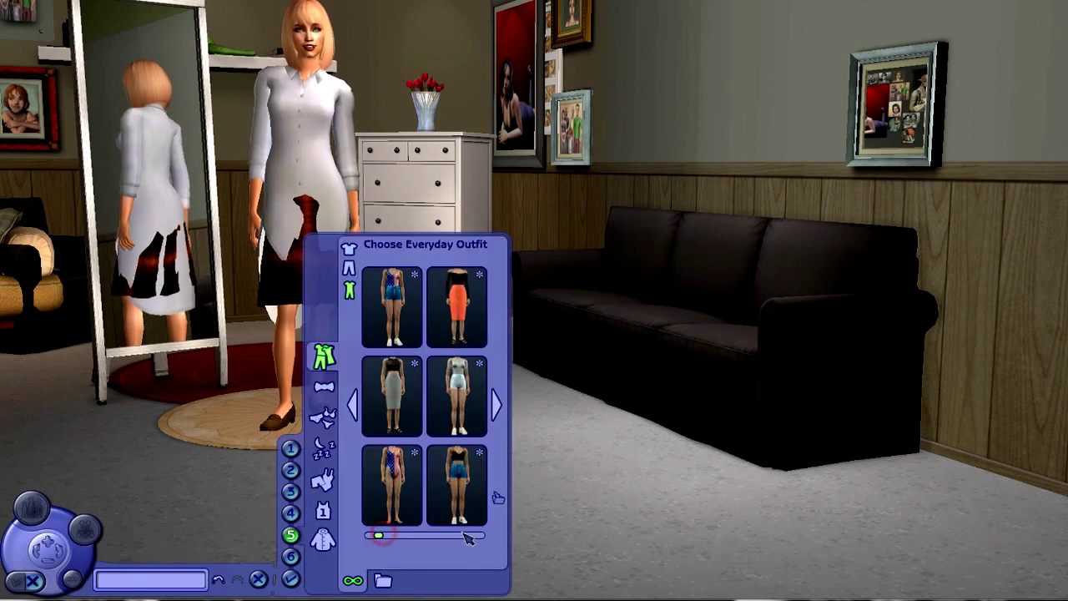
drag(386, 537, 425, 538)
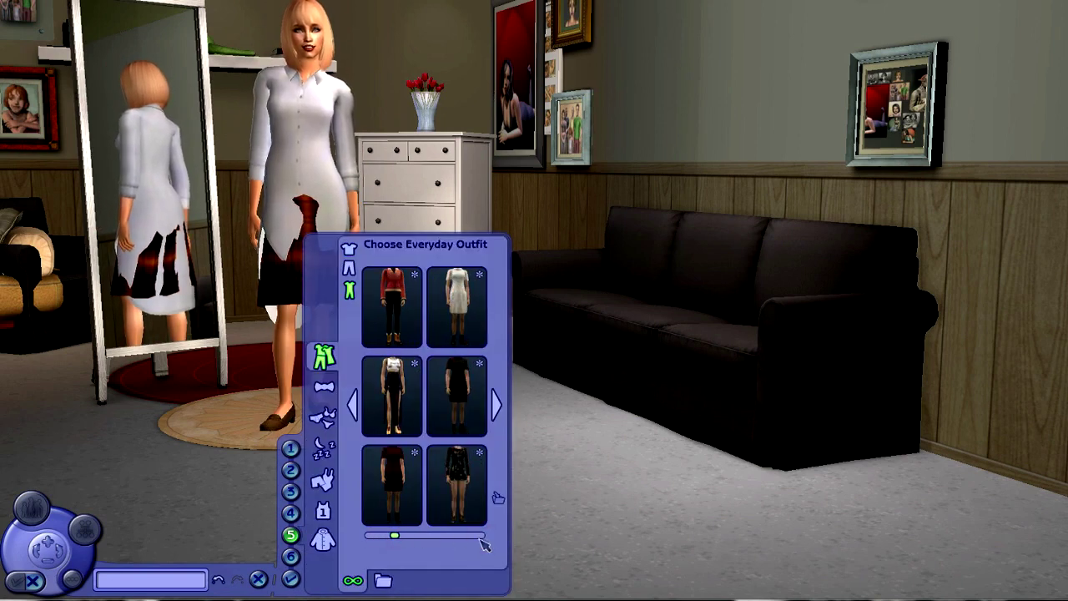
- Jump to a later page of full-body outfits, then page back several pages
click(454, 538)
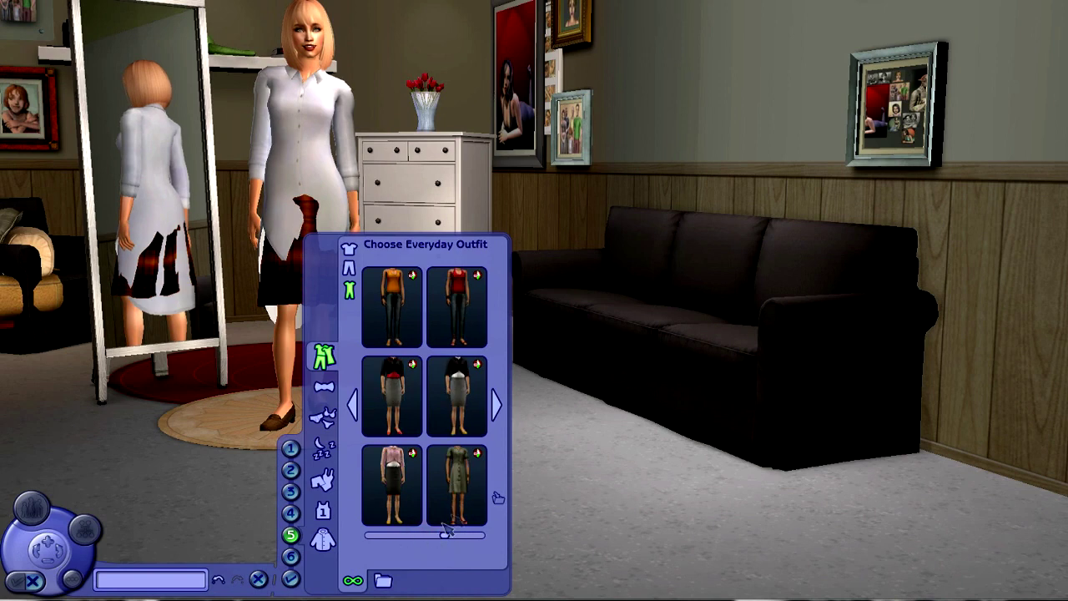
drag(446, 535, 423, 541)
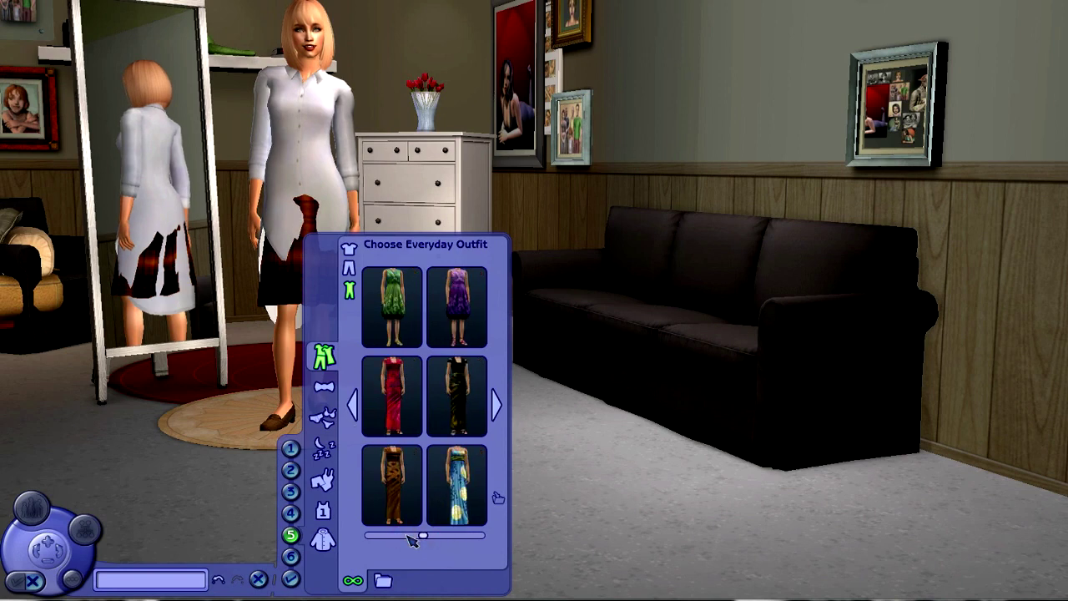
click(353, 405)
click(353, 406)
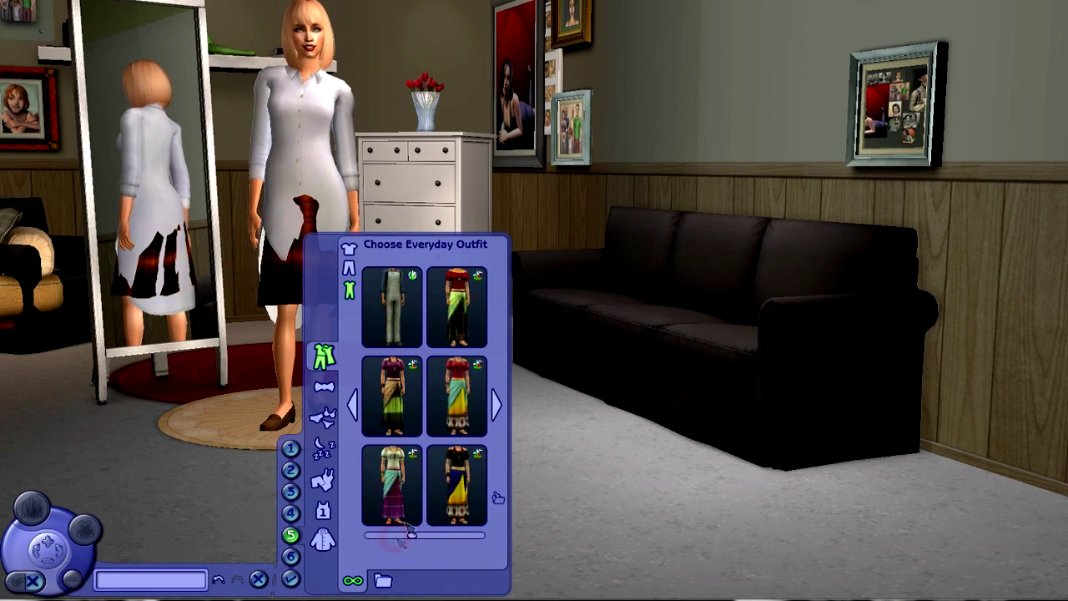
click(355, 405)
click(355, 405)
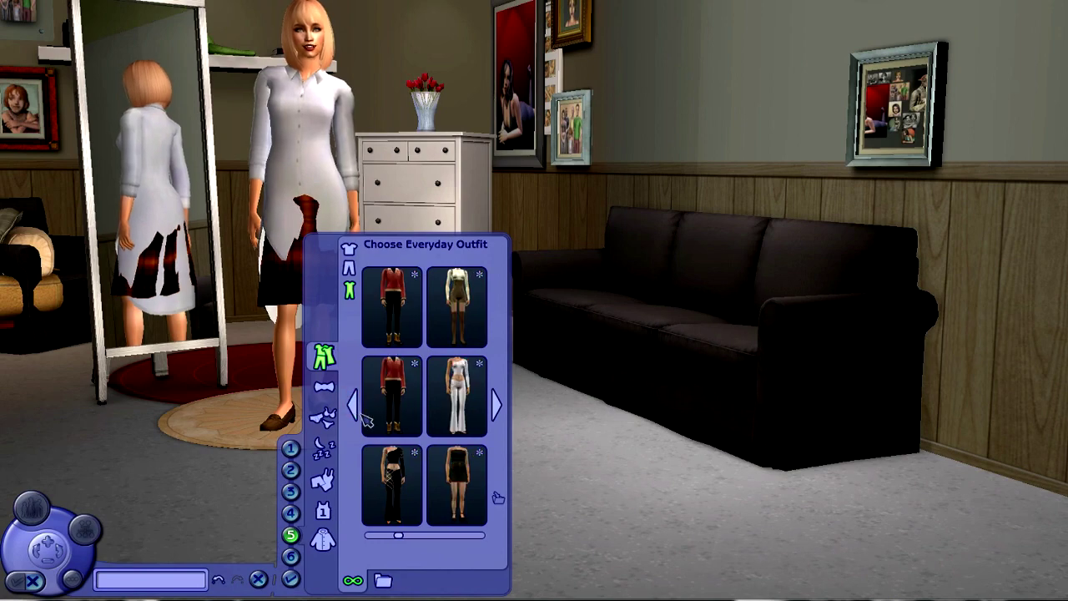
click(355, 406)
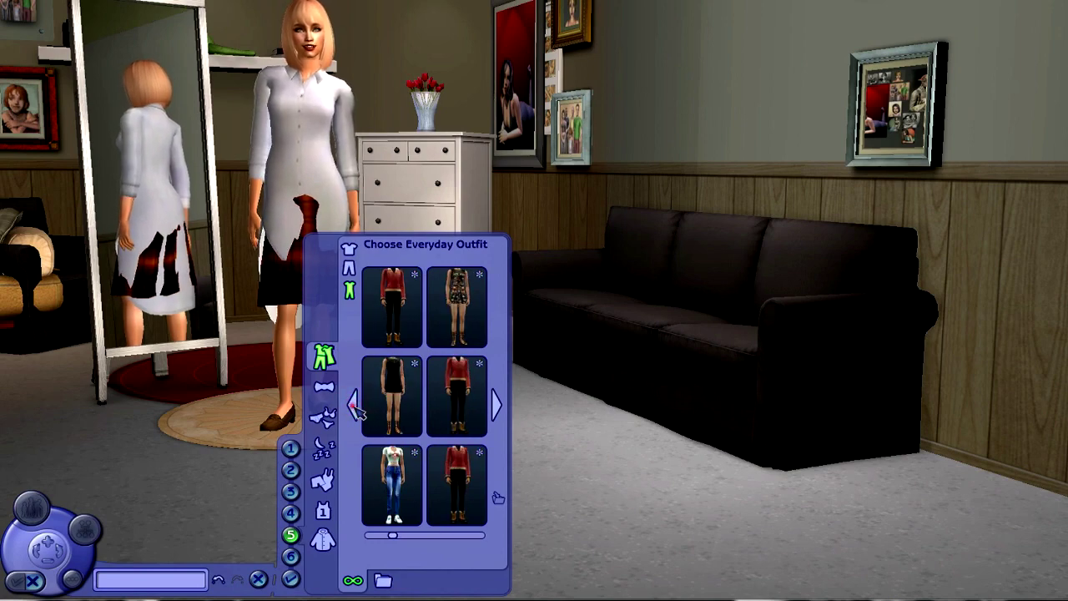
- Try several full-body outfits, including the floral lace dress and the Moschino sweater outfit
click(392, 484)
click(353, 406)
click(456, 307)
click(392, 307)
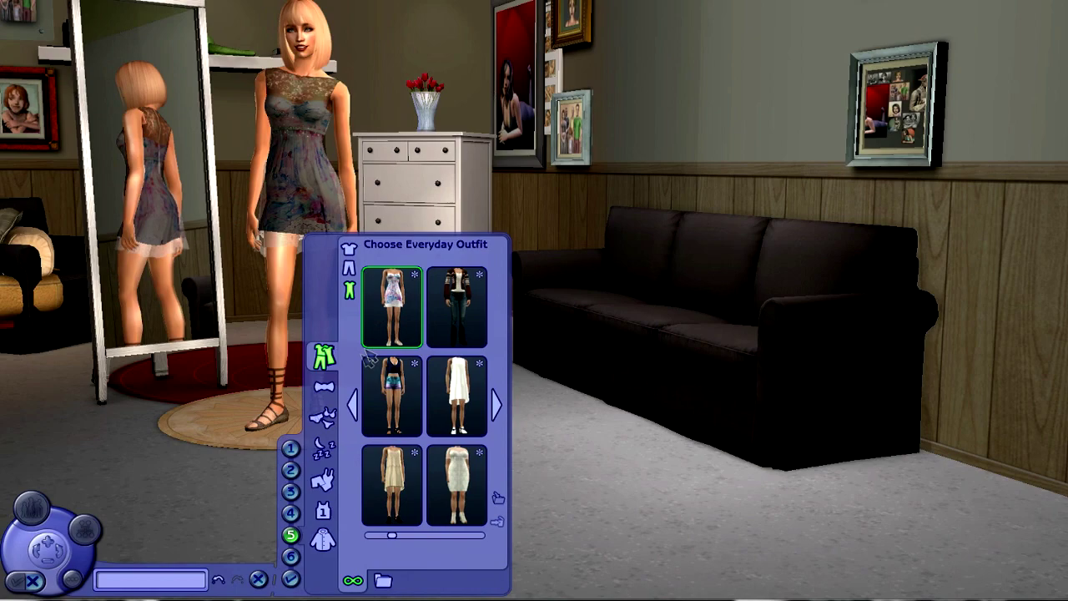
click(497, 405)
click(392, 307)
click(455, 307)
click(497, 405)
click(455, 307)
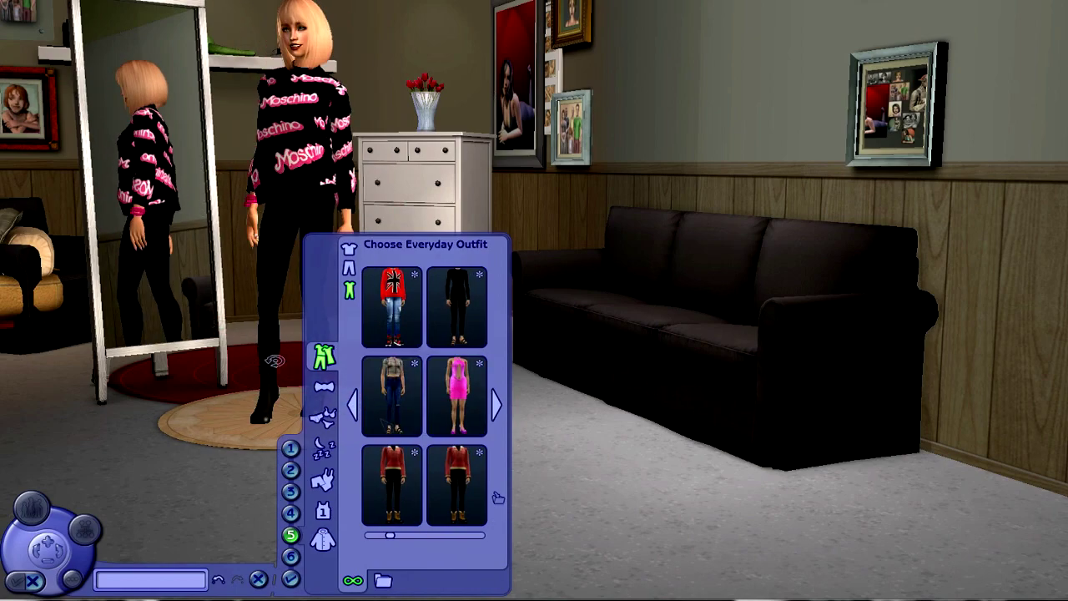
- Try the crop top with jeans, Union Jack sweater, grey and Nike outfits, ending on the white Adidas sweater
click(392, 396)
click(456, 307)
click(393, 307)
click(497, 405)
click(456, 484)
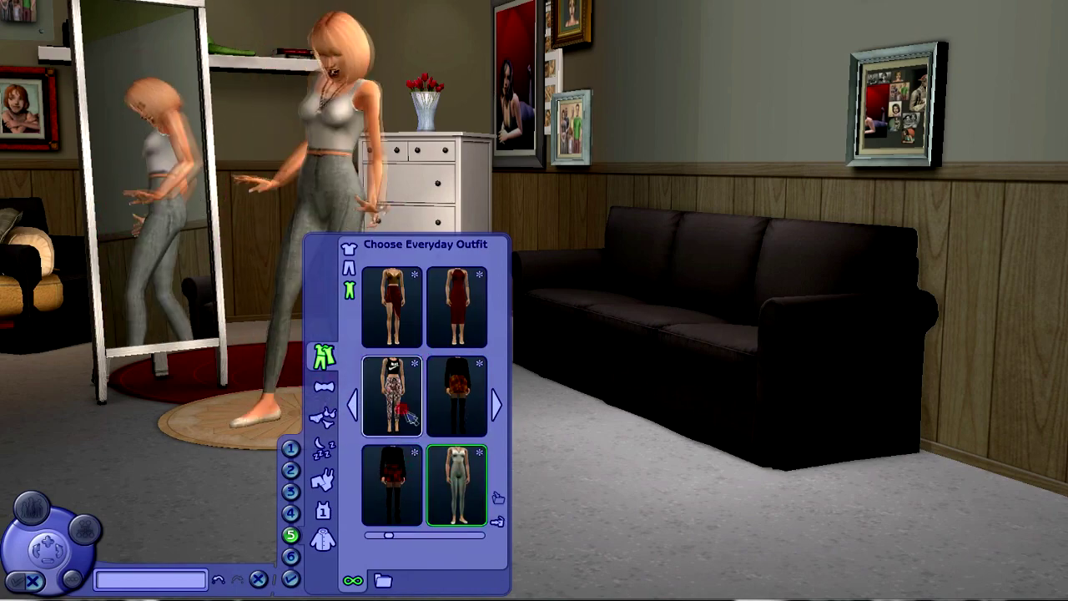
click(392, 396)
click(497, 406)
click(392, 396)
click(392, 484)
click(498, 405)
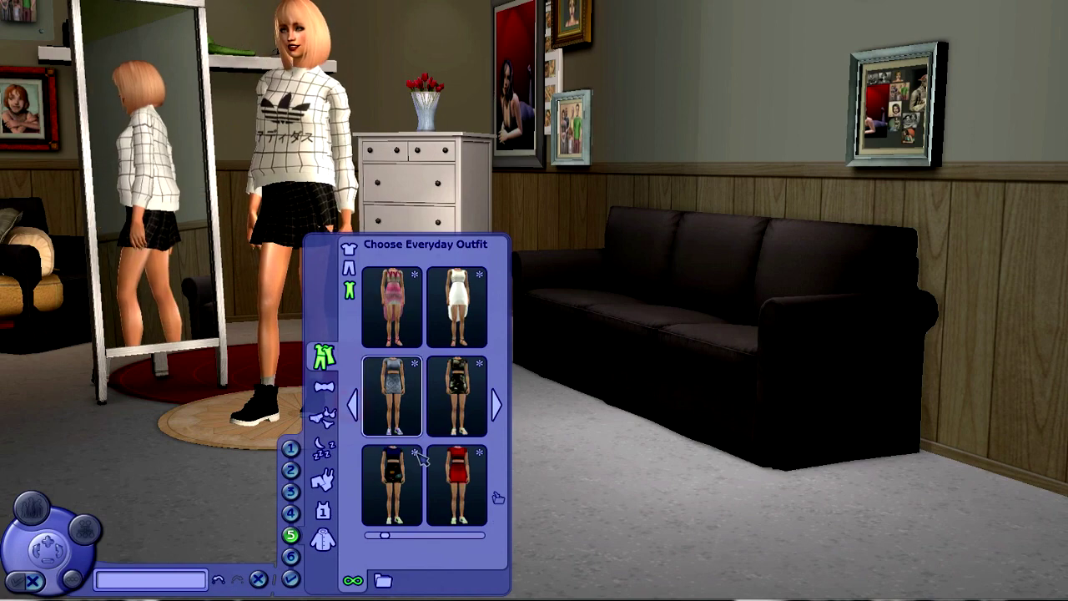